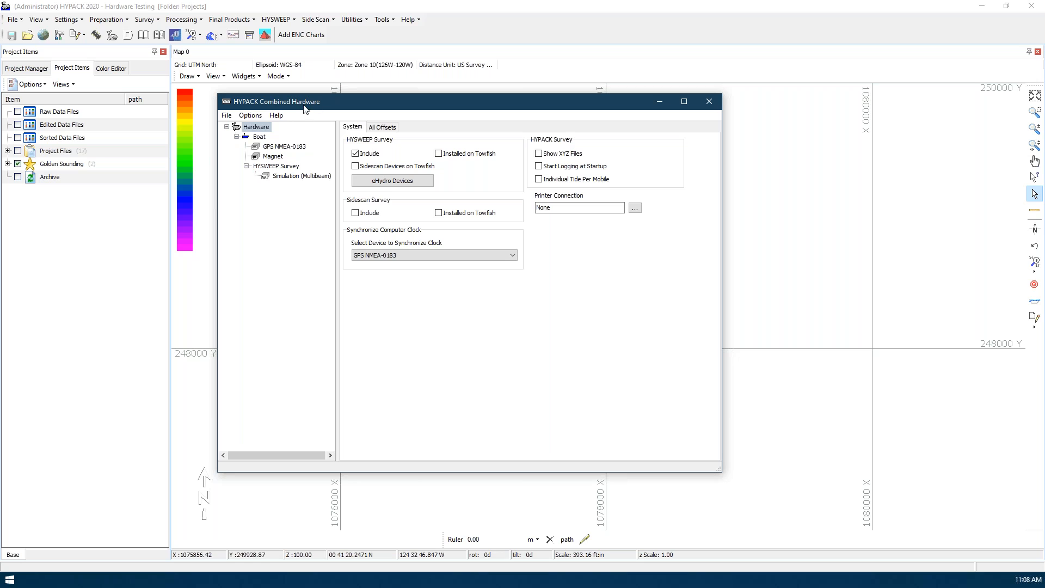
Set the GPS NMEA-0183 starboard offset to 5 and its forward offset to 3 in the list of all device offsets
{"action": "left_click", "coordinate": [375, 129]}
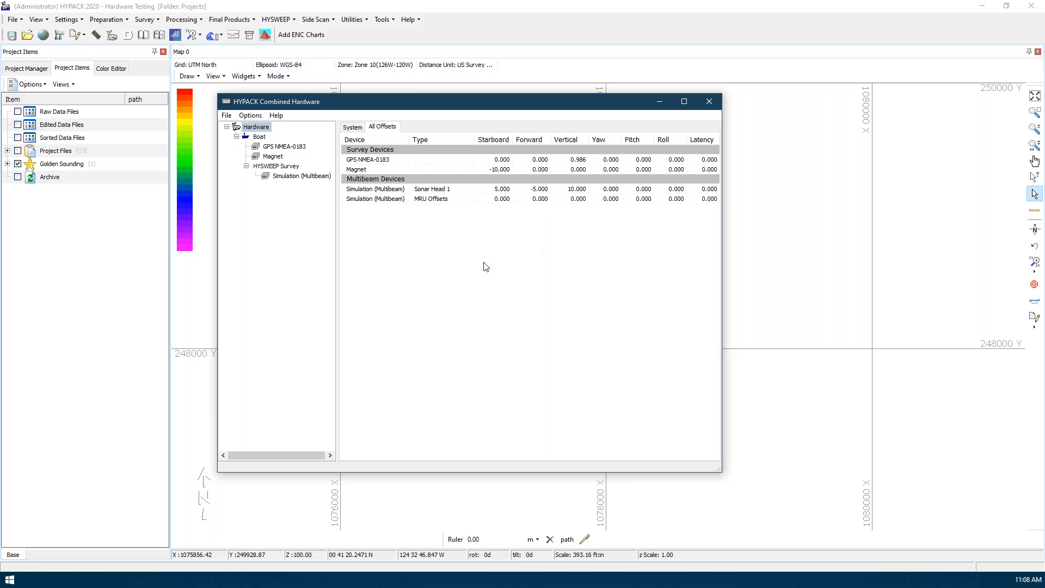
{"action": "left_click", "coordinate": [501, 161]}
{"action": "left_click", "coordinate": [502, 160]}
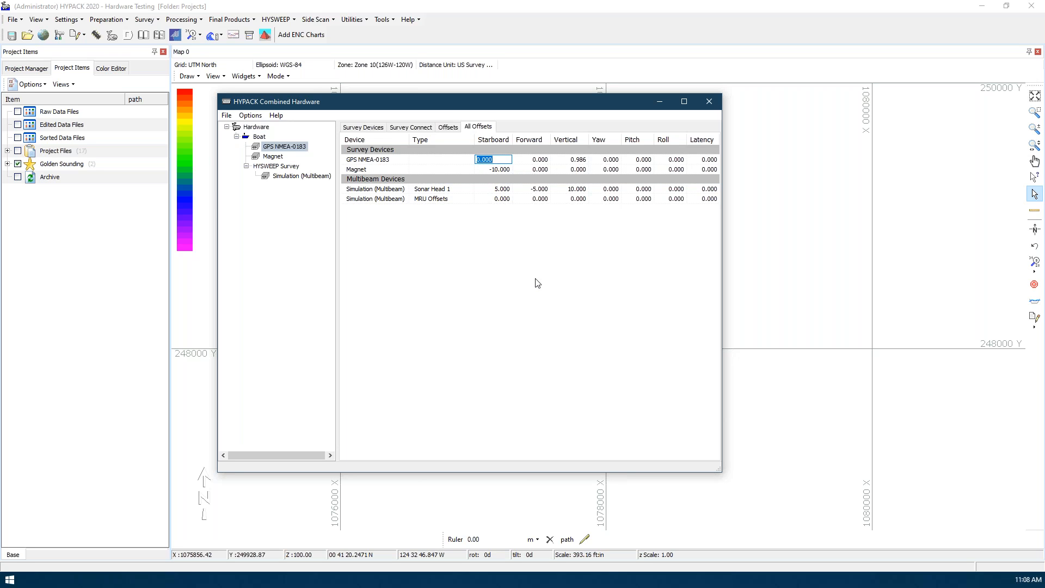
{"action": "type", "text": "5"}
{"action": "key", "text": "Return"}
{"action": "left_click", "coordinate": [540, 159]}
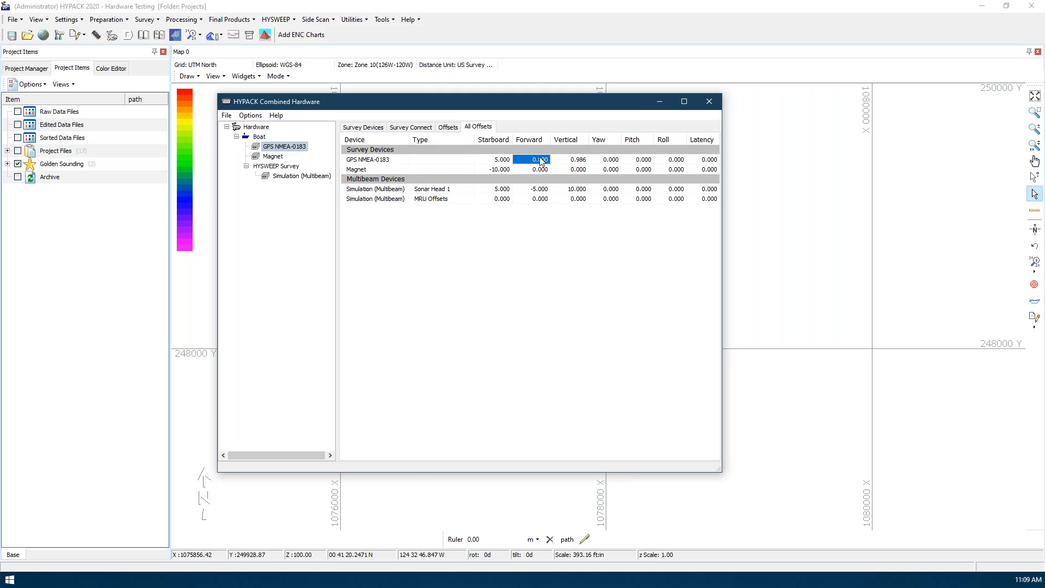
{"action": "left_click", "coordinate": [542, 160]}
{"action": "type", "text": "3"}
{"action": "key", "text": "Return"}
Review the hardware system settings and the survey devices installed on the boat, including the Magnet device
{"action": "left_click", "coordinate": [258, 128]}
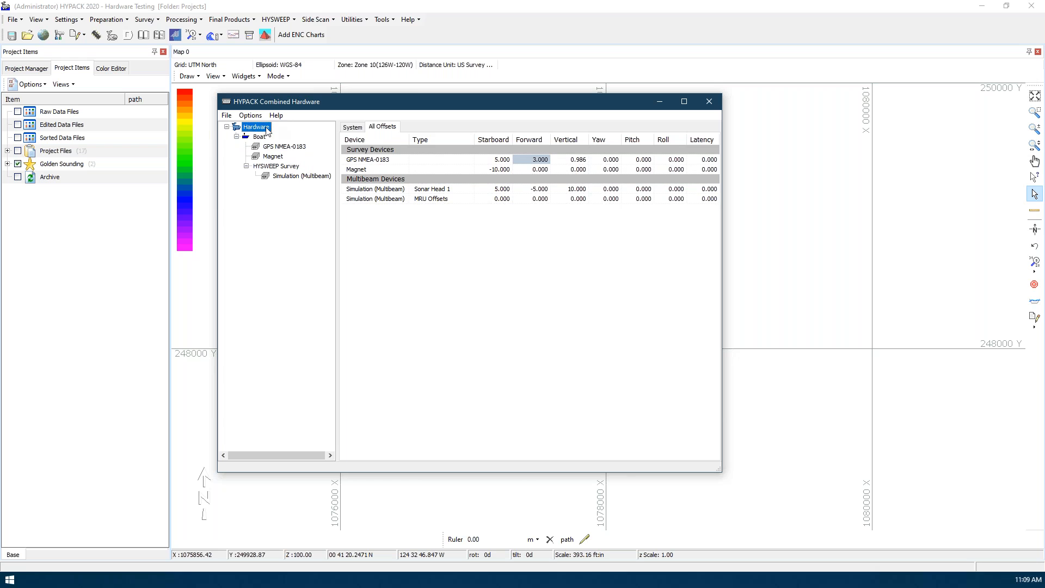
{"action": "left_click", "coordinate": [353, 127]}
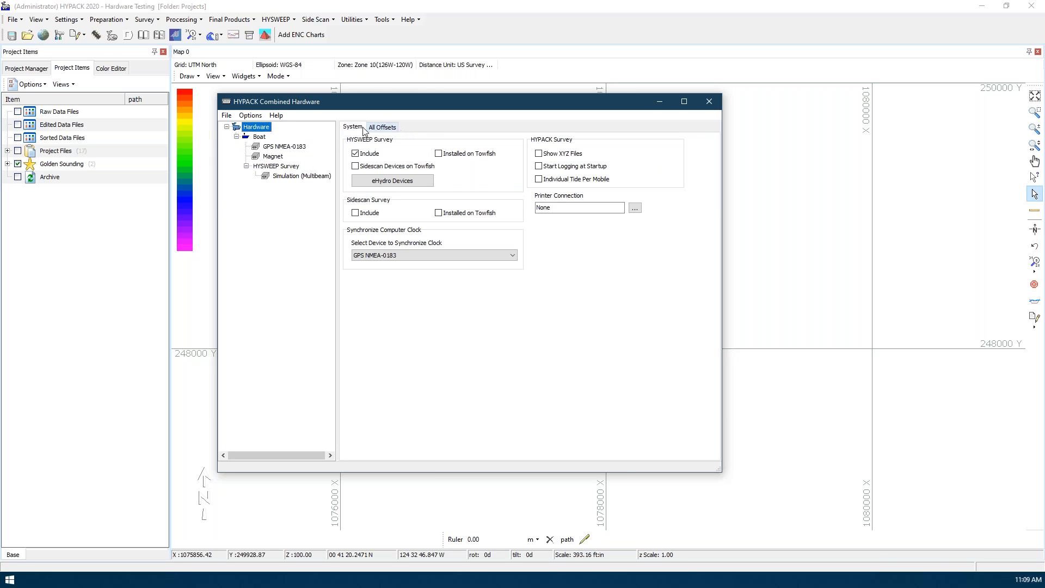
{"action": "left_click", "coordinate": [260, 137]}
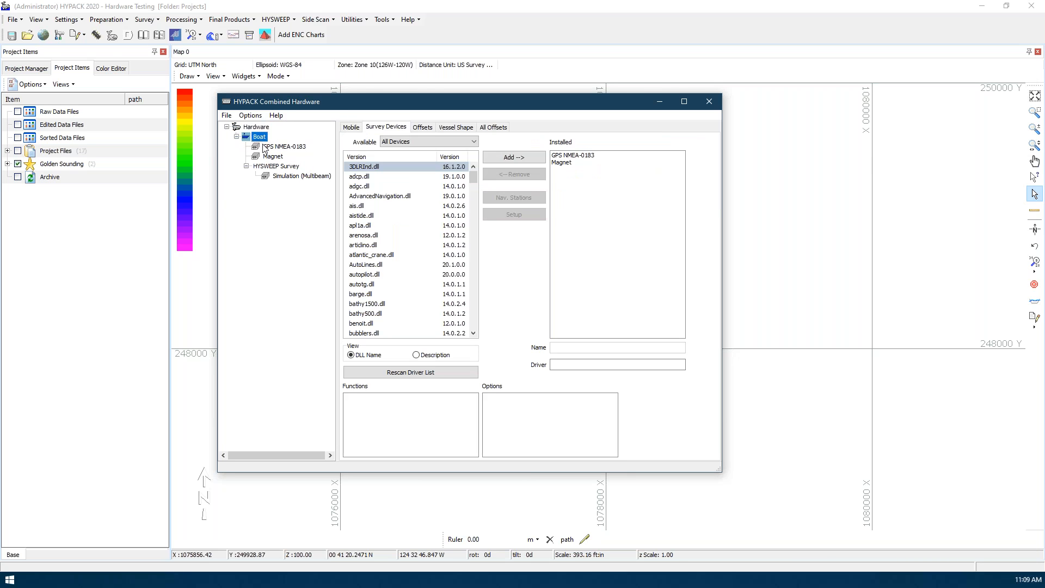
{"action": "left_click", "coordinate": [270, 156]}
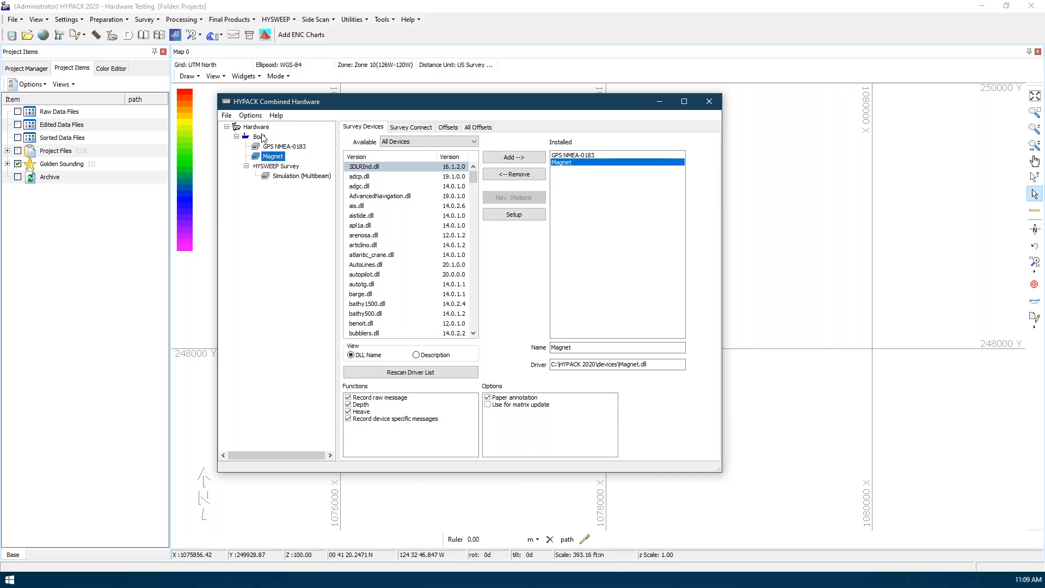
{"action": "left_click", "coordinate": [260, 137]}
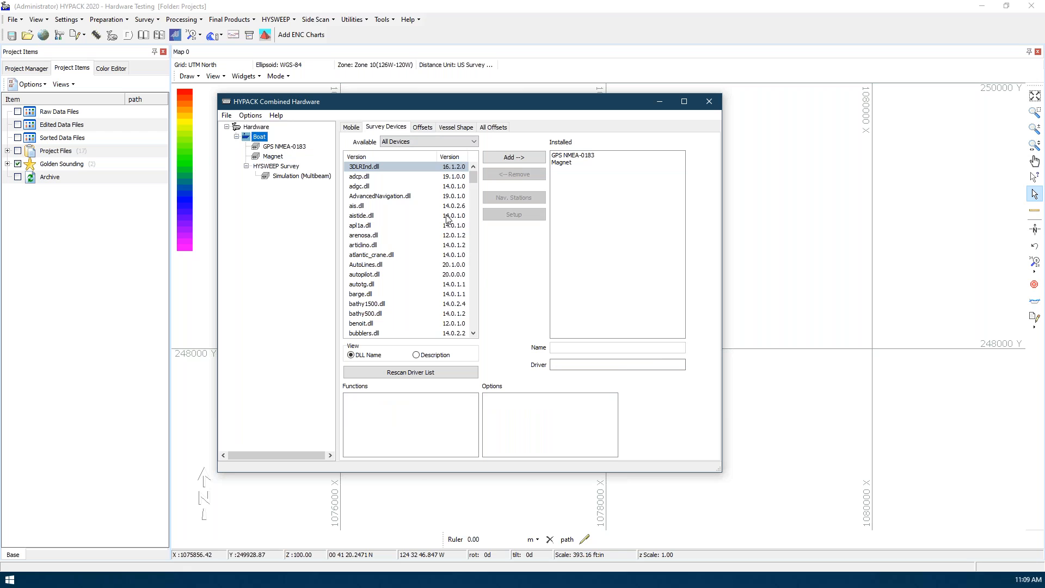
{"action": "left_click_drag", "start_coordinate": [472, 175], "coordinate": [463, 148]}
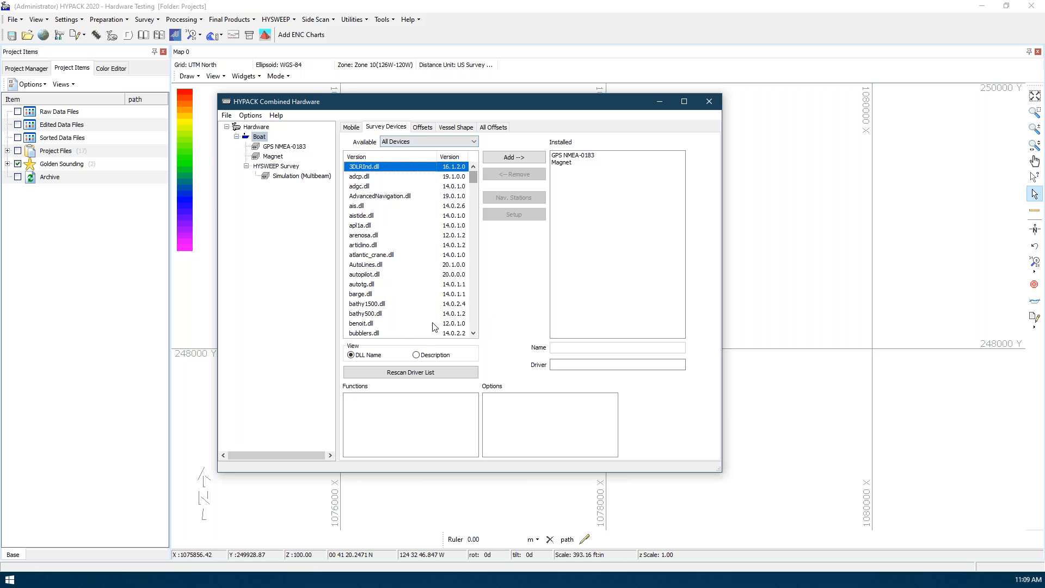
Examine the boat's device offsets in the 3D vessel model from several angles
{"action": "left_click", "coordinate": [422, 128]}
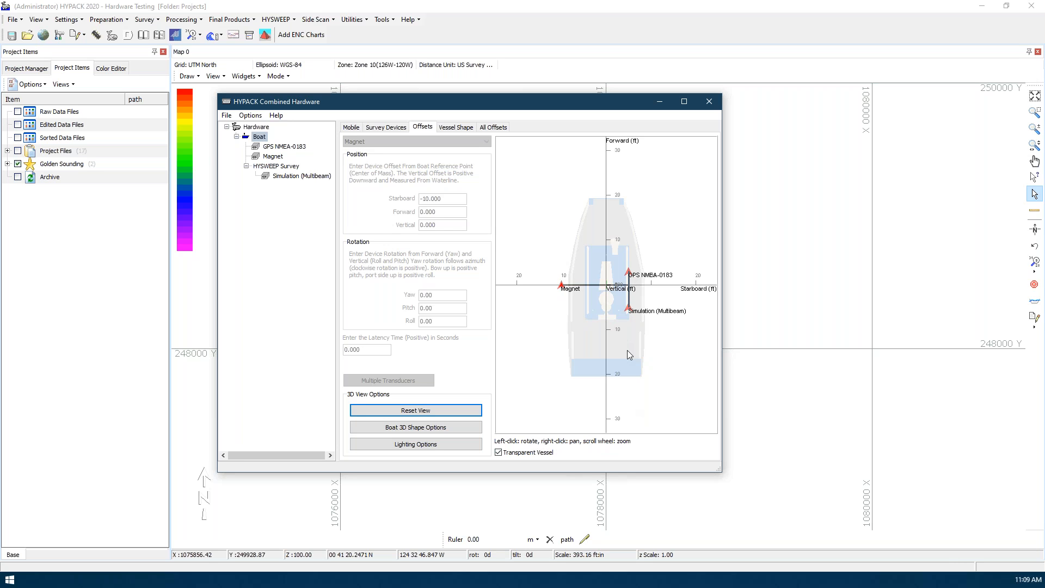
{"action": "left_click_drag", "start_coordinate": [631, 351], "coordinate": [560, 252]}
{"action": "left_click_drag", "start_coordinate": [622, 333], "coordinate": [615, 308]}
{"action": "scroll", "coordinate": [601, 314], "scroll_direction": "up", "scroll_amount": 2}
{"action": "left_click_drag", "start_coordinate": [649, 212], "coordinate": [607, 297]}
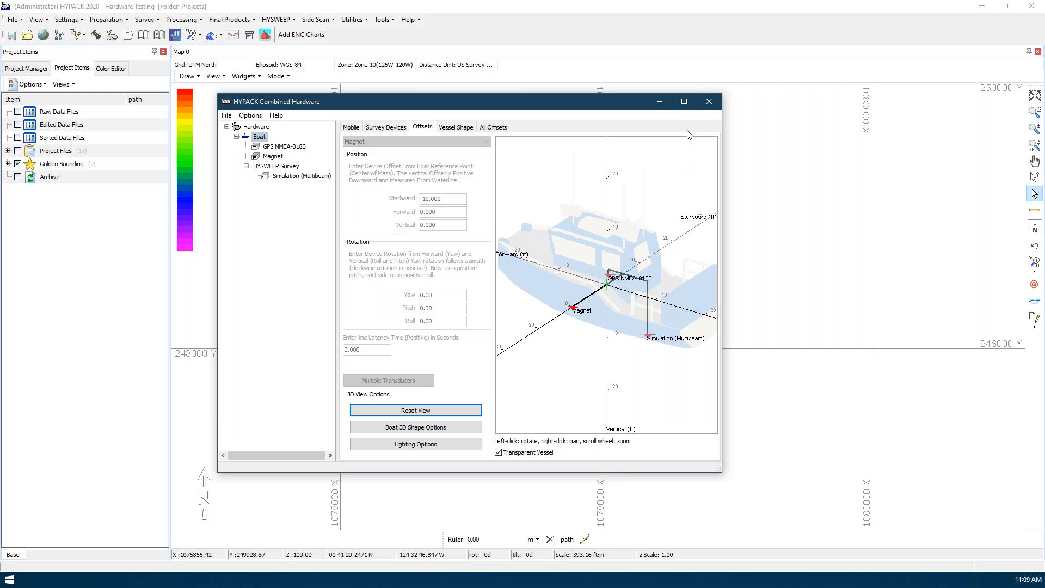
Maximize the hardware window, inspect the multibeam sonar's mounting point up close, and reset the 3D view to see the vessel from starboard aft
{"action": "left_click", "coordinate": [684, 101]}
{"action": "scroll", "coordinate": [608, 311], "scroll_direction": "up", "scroll_amount": 2}
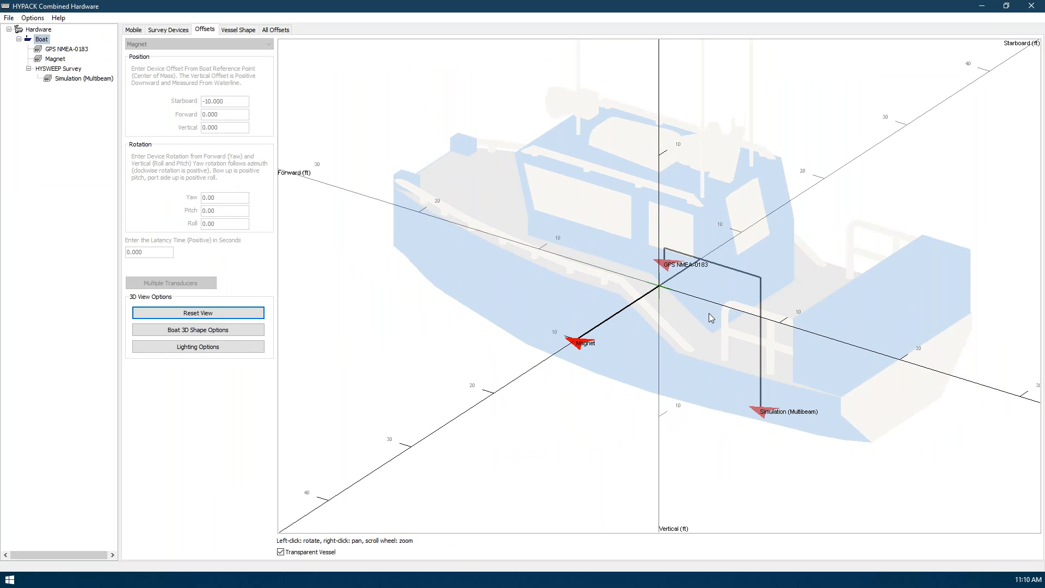
{"action": "scroll", "coordinate": [709, 314], "scroll_direction": "down", "scroll_amount": 3}
{"action": "scroll", "coordinate": [709, 314], "scroll_direction": "up", "scroll_amount": 6}
{"action": "scroll", "coordinate": [708, 314], "scroll_direction": "down", "scroll_amount": 8}
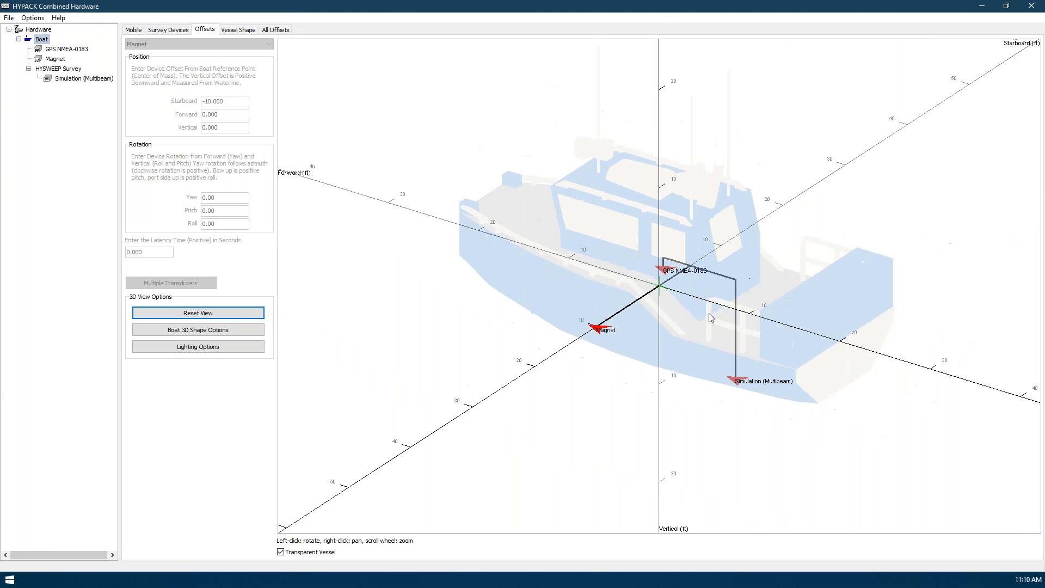
{"action": "left_click_drag", "start_coordinate": [756, 305], "coordinate": [507, 296]}
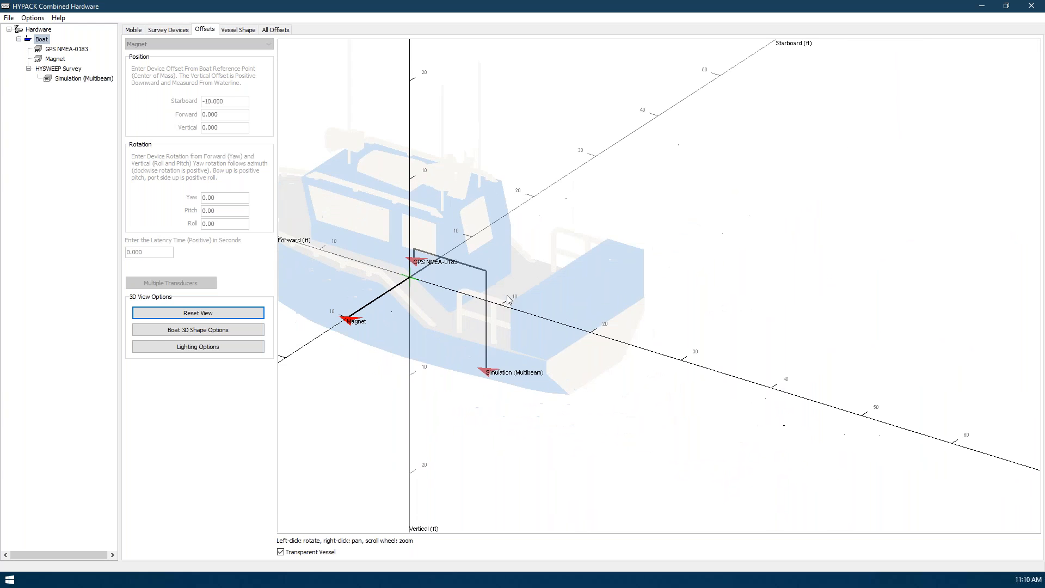
{"action": "scroll", "coordinate": [478, 365], "scroll_direction": "up", "scroll_amount": 5}
{"action": "left_click_drag", "start_coordinate": [556, 444], "coordinate": [530, 382]}
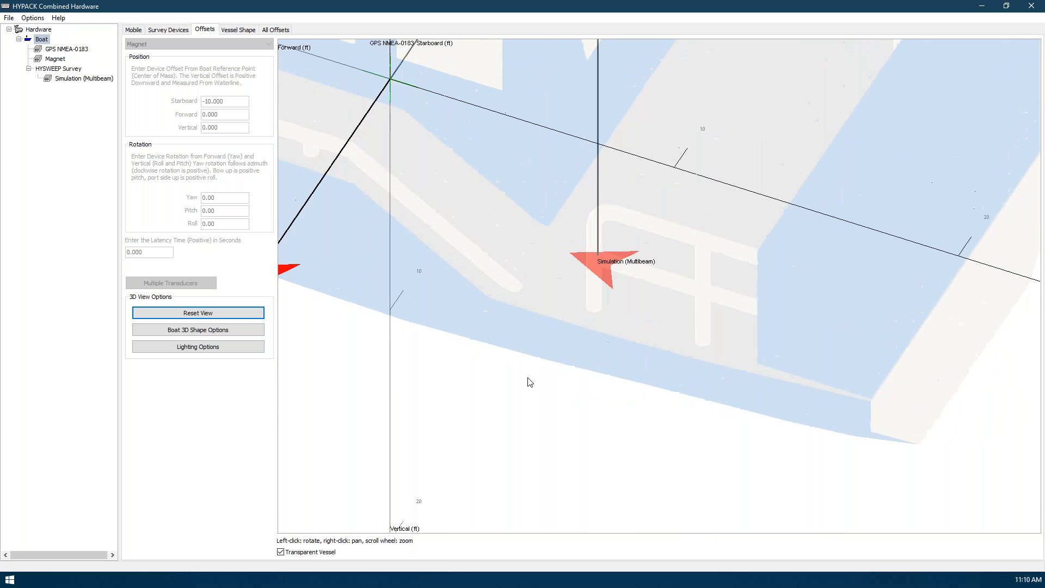
{"action": "left_click_drag", "start_coordinate": [591, 360], "coordinate": [524, 292]}
{"action": "left_click_drag", "start_coordinate": [570, 345], "coordinate": [413, 332]}
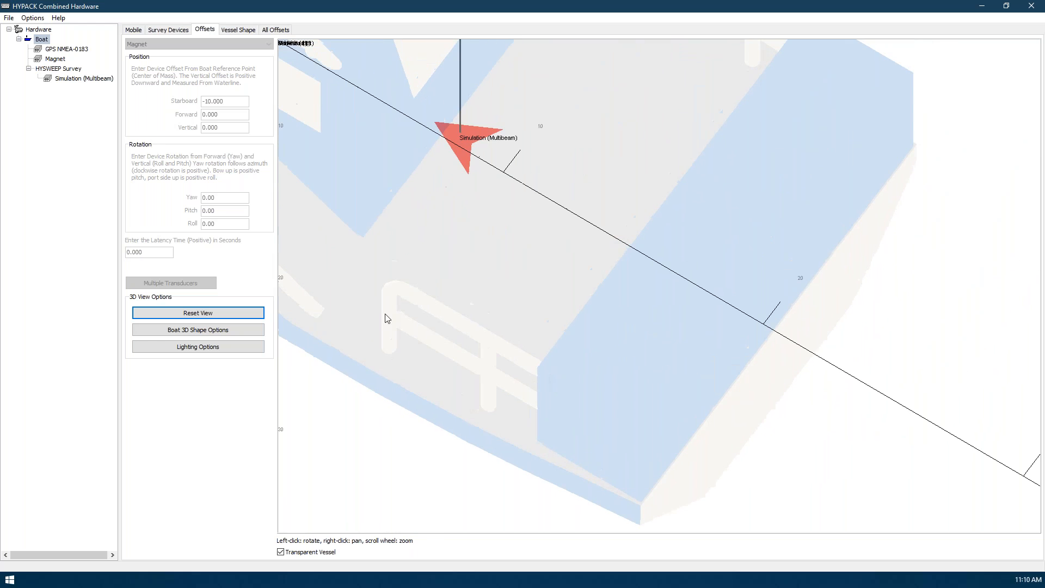
{"action": "left_click", "coordinate": [190, 316]}
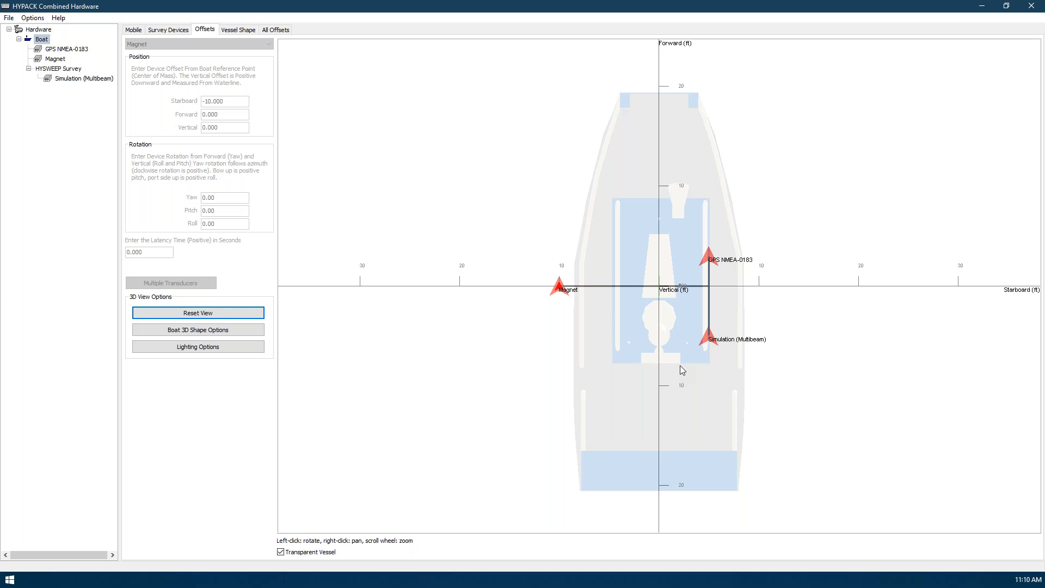
{"action": "left_click_drag", "start_coordinate": [730, 419], "coordinate": [655, 302]}
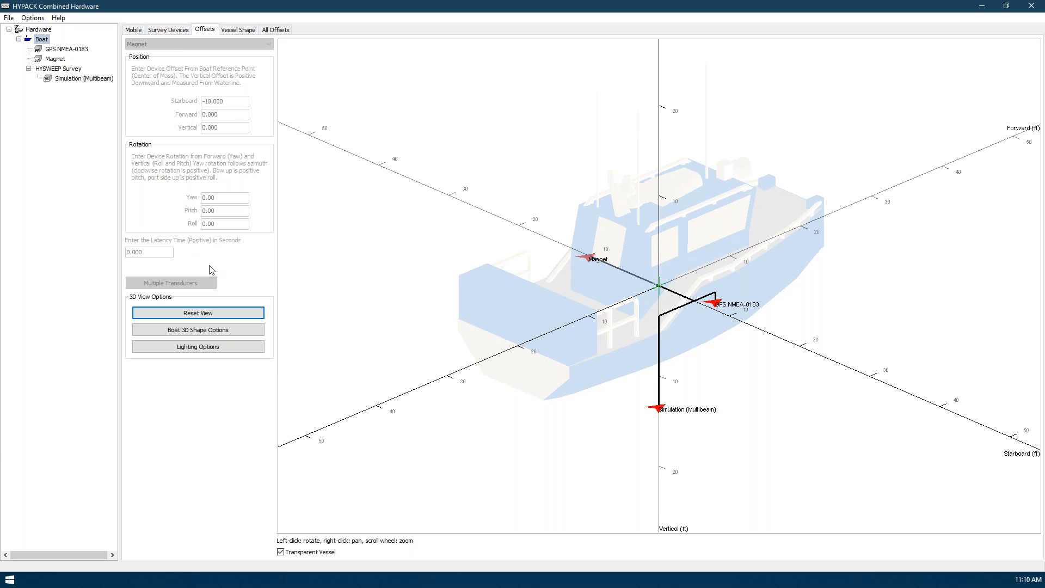
Review the boat's 3D shape options for shape file, position, rotation and scale, and leave them without applying changes
{"action": "left_click", "coordinate": [43, 43]}
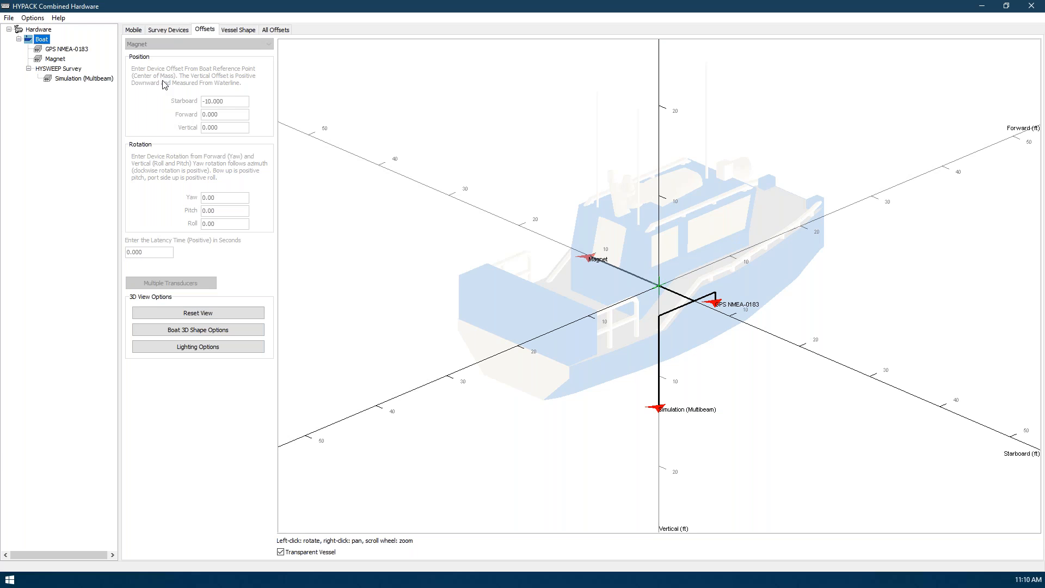
{"action": "left_click", "coordinate": [183, 330]}
{"action": "left_click_drag", "start_coordinate": [504, 192], "coordinate": [406, 60]}
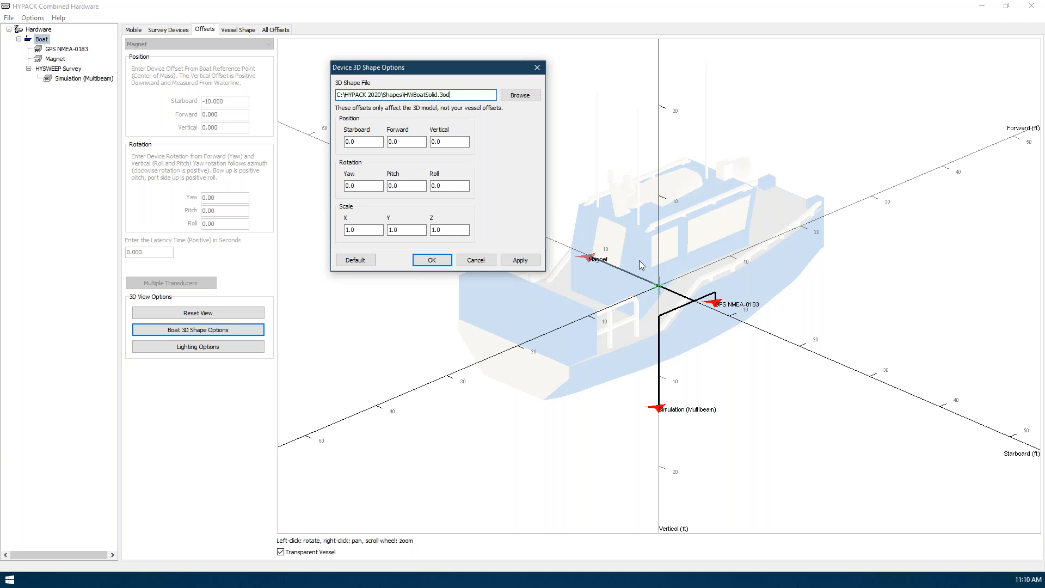
{"action": "left_click", "coordinate": [366, 141]}
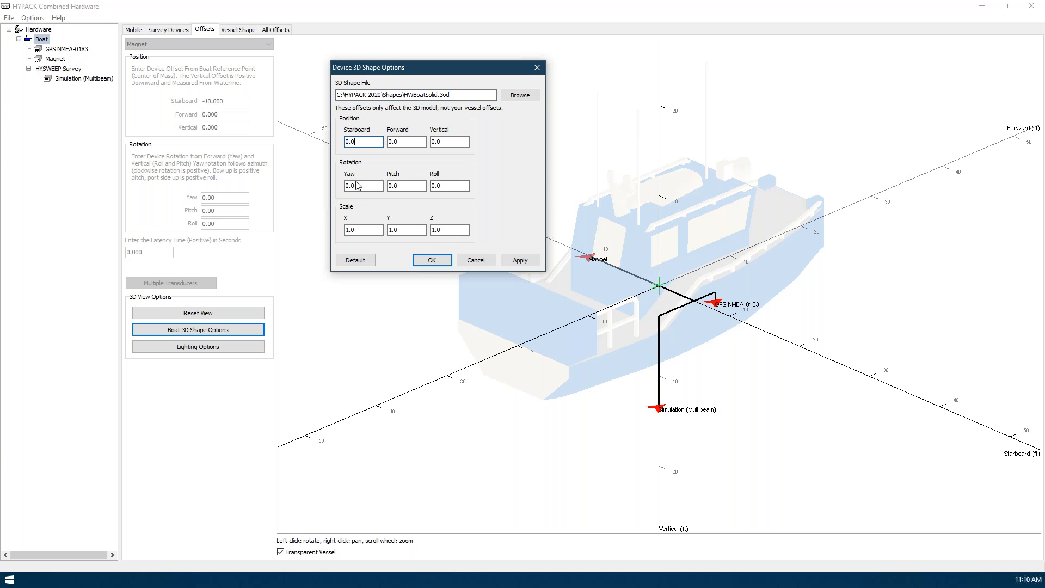
{"action": "left_click", "coordinate": [367, 229]}
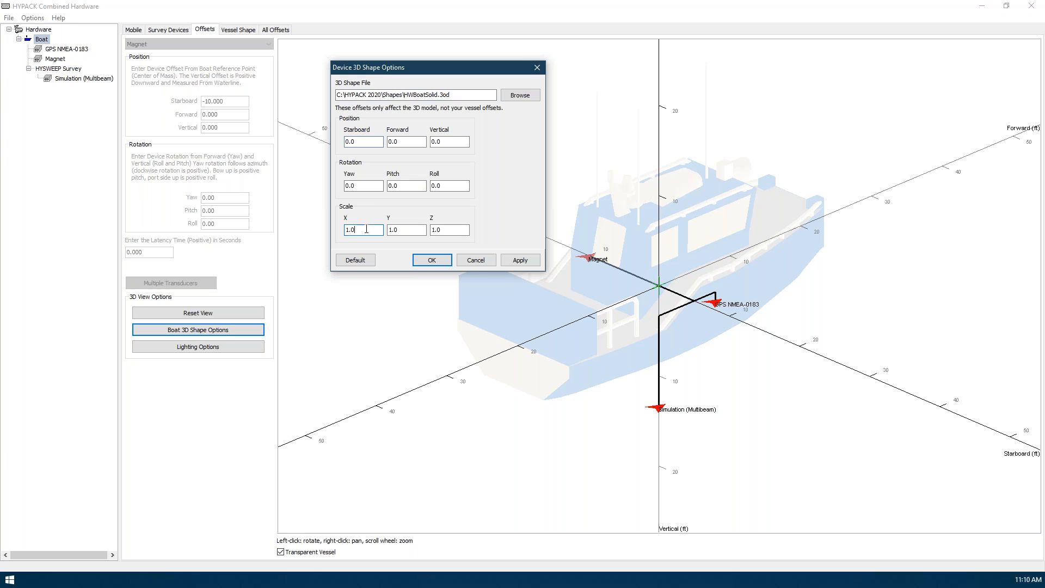
{"action": "left_click", "coordinate": [475, 261]}
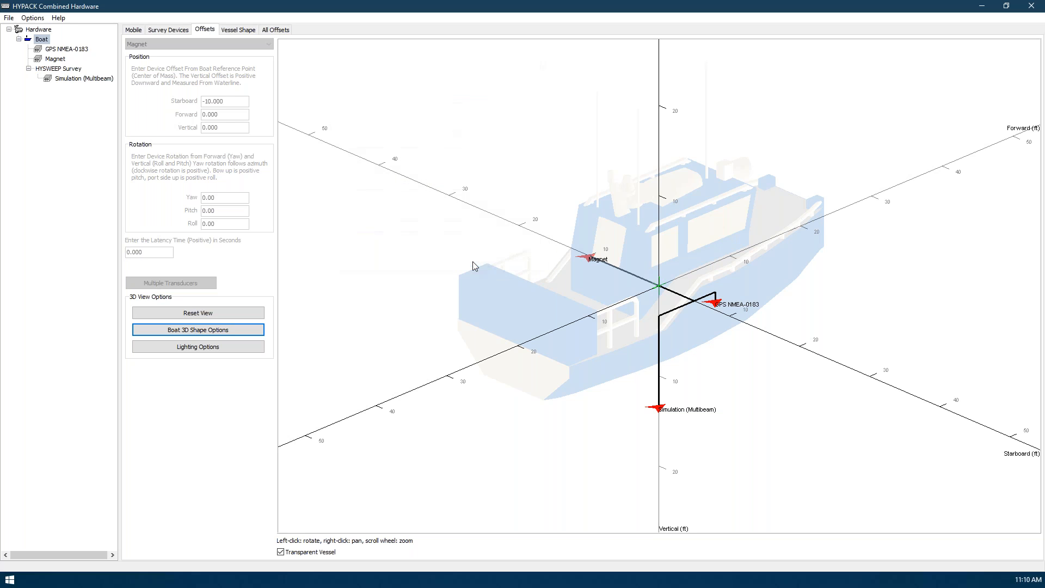
Compare the offsets of the Magnet and Simulation (Multibeam) devices on the 3D vessel model
{"action": "left_click", "coordinate": [55, 59]}
{"action": "left_click", "coordinate": [73, 80]}
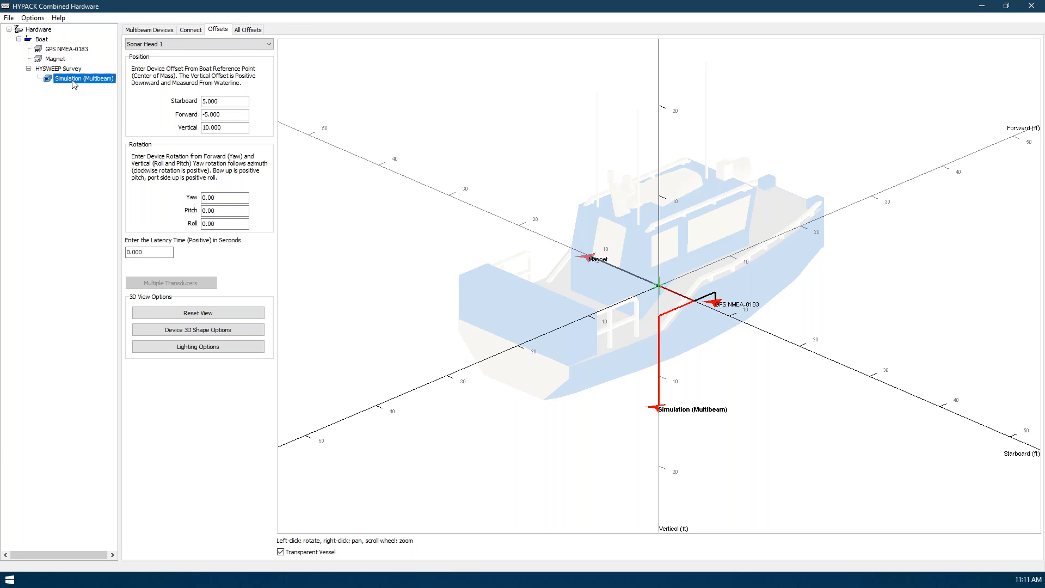
{"action": "scroll", "coordinate": [559, 374], "scroll_direction": "up", "scroll_amount": 5}
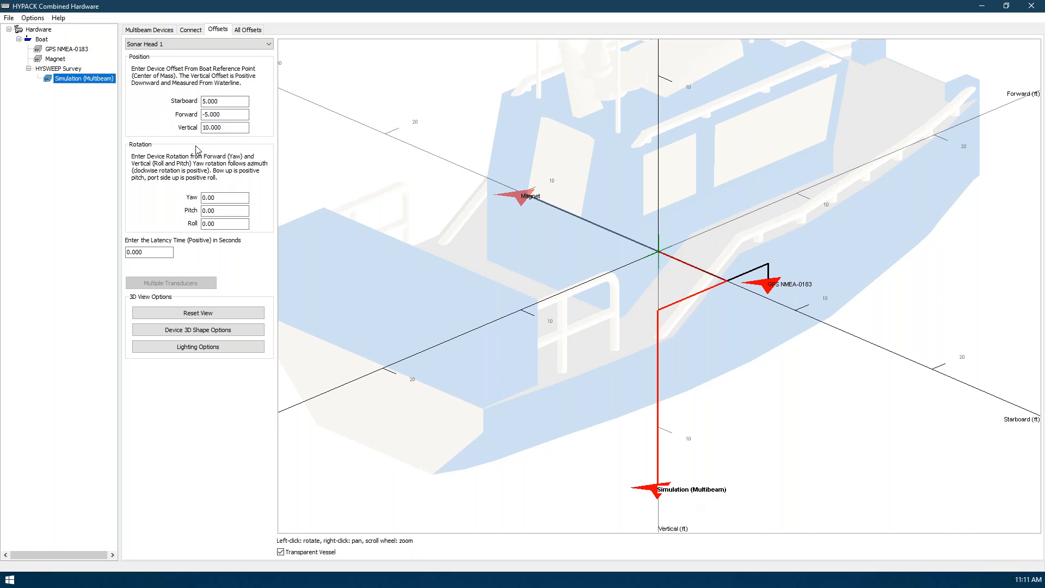
{"action": "left_click", "coordinate": [56, 60]}
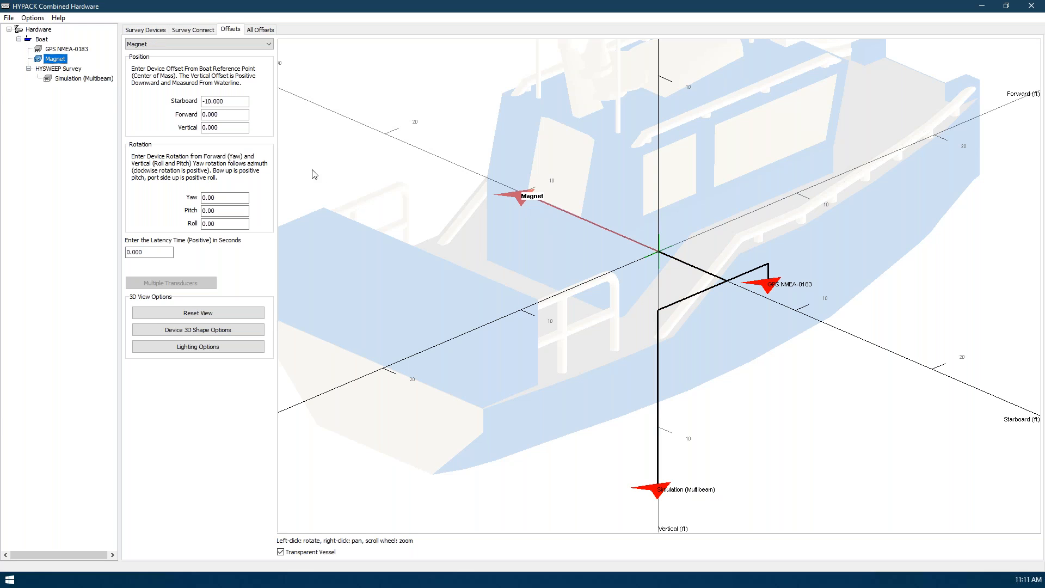
Set the GPS NMEA-0183 vertical offset to -10
{"action": "left_click", "coordinate": [55, 50]}
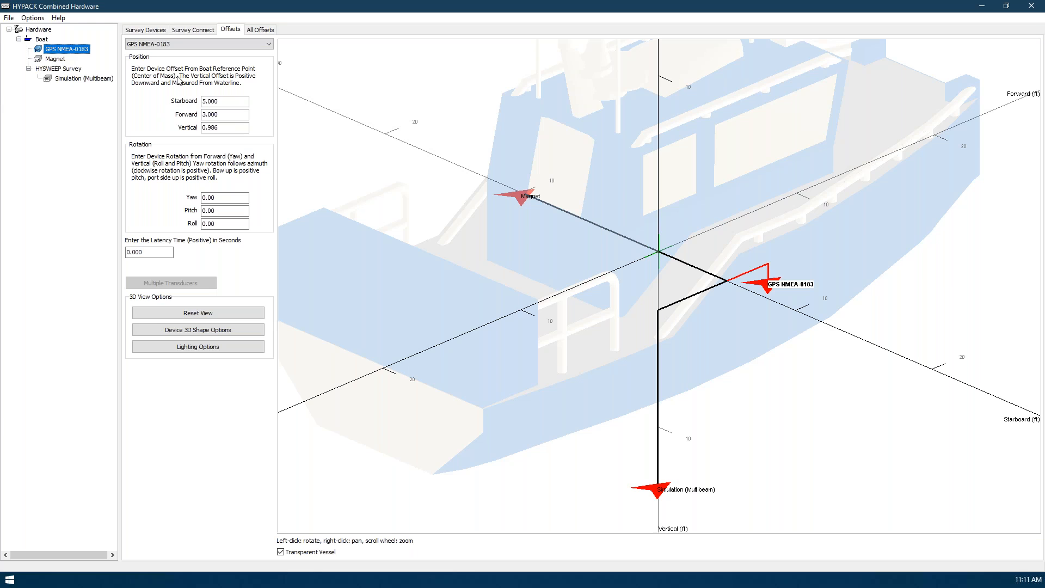
{"action": "double_click", "coordinate": [225, 127]}
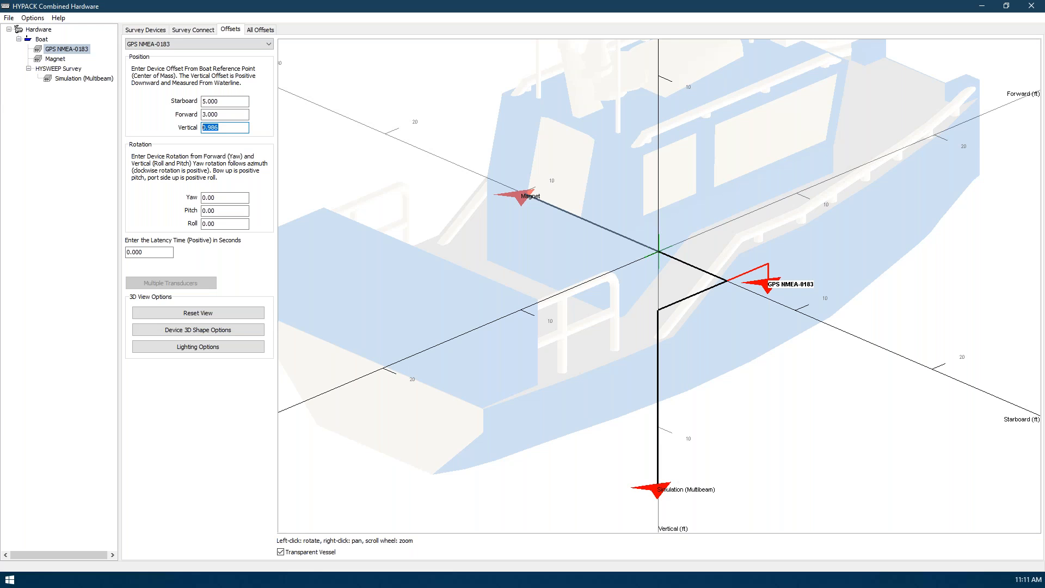
{"action": "type", "text": "-5"}
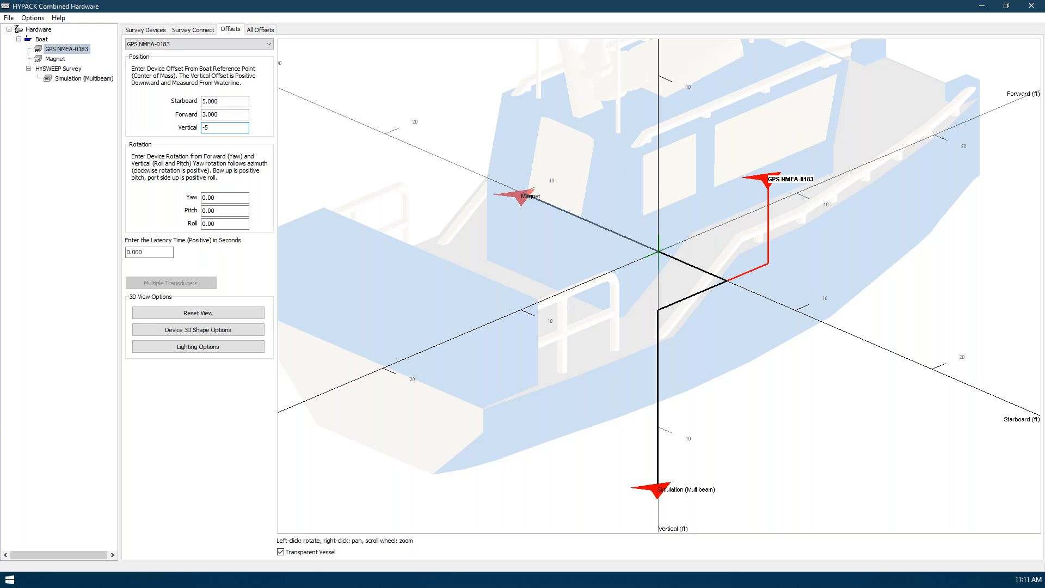
{"action": "key", "text": "BackSpace"}
{"action": "type", "text": "15"}
{"action": "key", "text": "BackSpace"}
{"action": "key", "text": "BackSpace"}
{"action": "type", "text": "7"}
{"action": "key", "text": "BackSpace"}
{"action": "type", "text": "8"}
{"action": "key", "text": "BackSpace"}
{"action": "type", "text": "8"}
{"action": "key", "text": "BackSpace"}
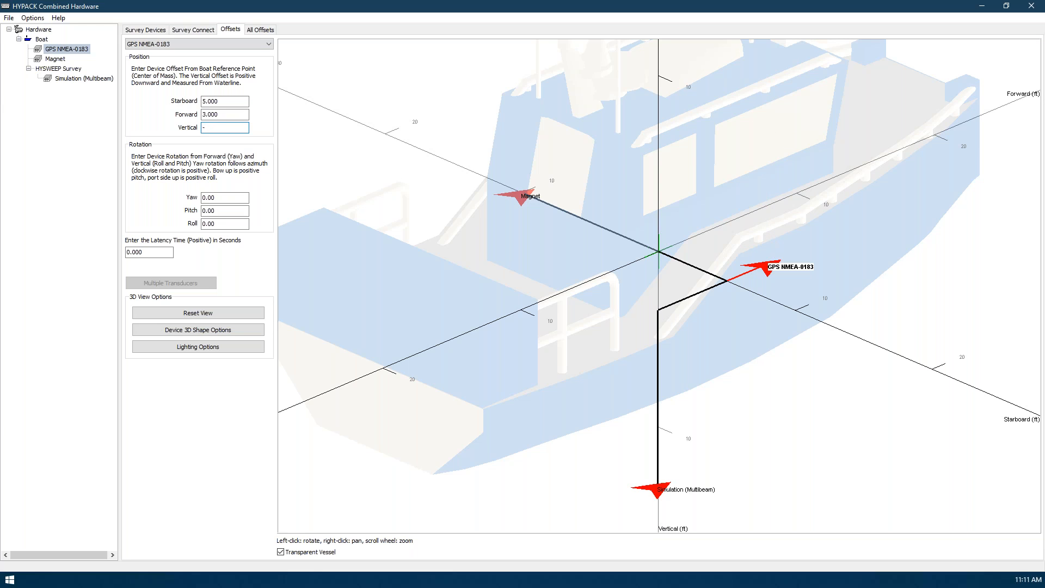
{"action": "type", "text": "10"}
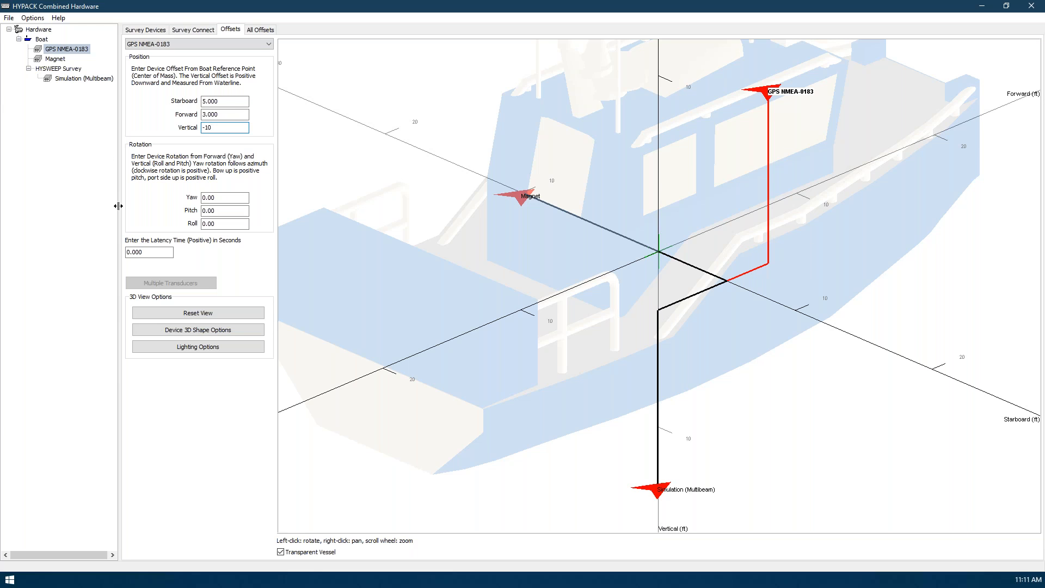
Set the GPS NMEA-0183 yaw, pitch and roll to 90 each and check its orientation on the 3D vessel model
{"action": "scroll", "coordinate": [660, 170], "scroll_direction": "up", "scroll_amount": 4}
{"action": "left_click_drag", "start_coordinate": [622, 263], "coordinate": [557, 384]}
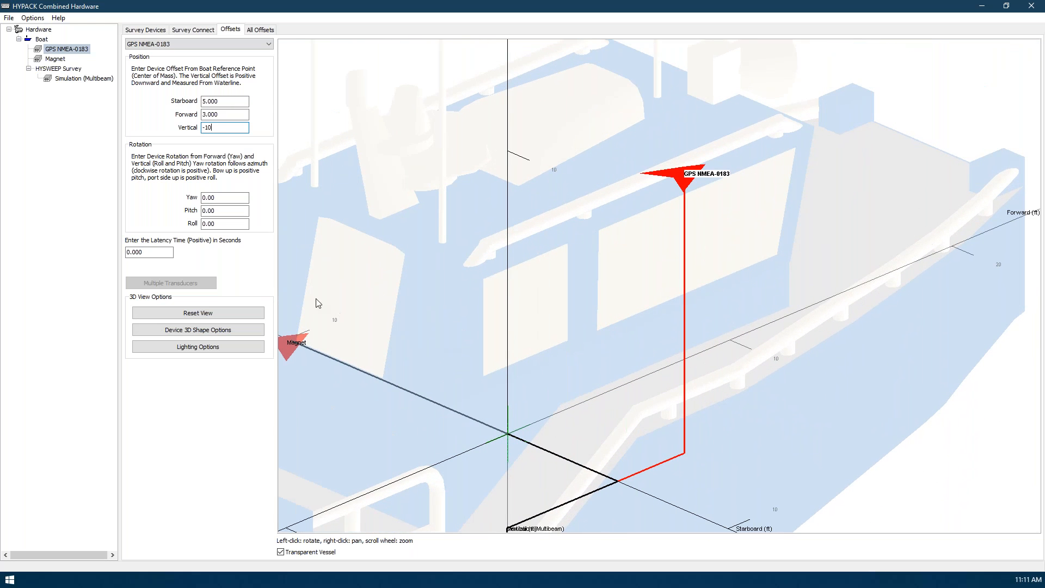
{"action": "key", "text": "Tab"}
{"action": "mouse_move", "coordinate": [478, 211]}
{"action": "left_mouse_down"}
{"action": "mouse_move", "coordinate": [435, 218]}
{"action": "mouse_move", "coordinate": [388, 264]}
{"action": "left_mouse_up"}
{"action": "type", "text": "90"}
{"action": "key", "text": "Tab"}
{"action": "type", "text": "90"}
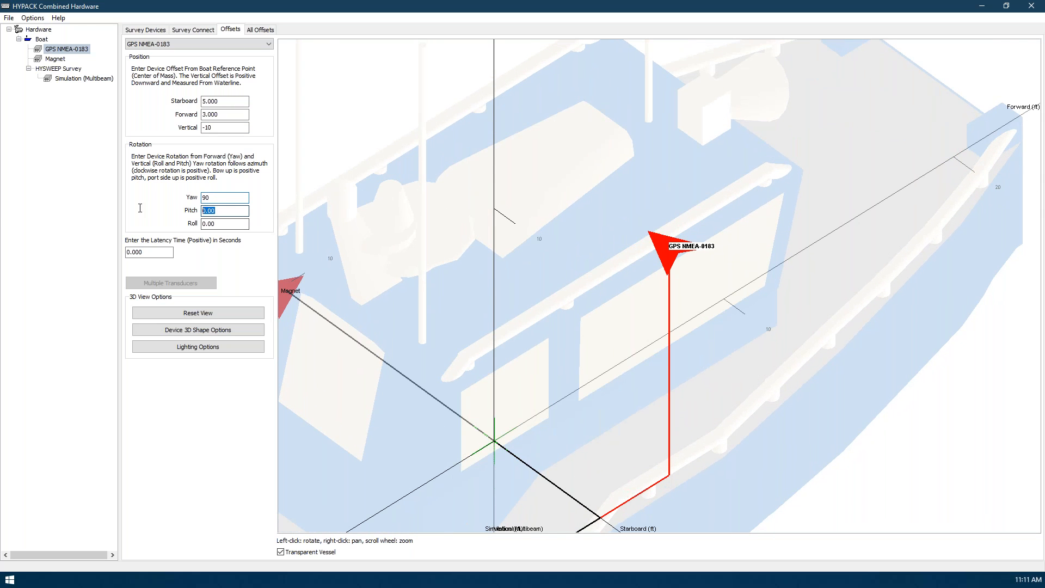
{"action": "key", "text": "Tab"}
{"action": "type", "text": "90"}
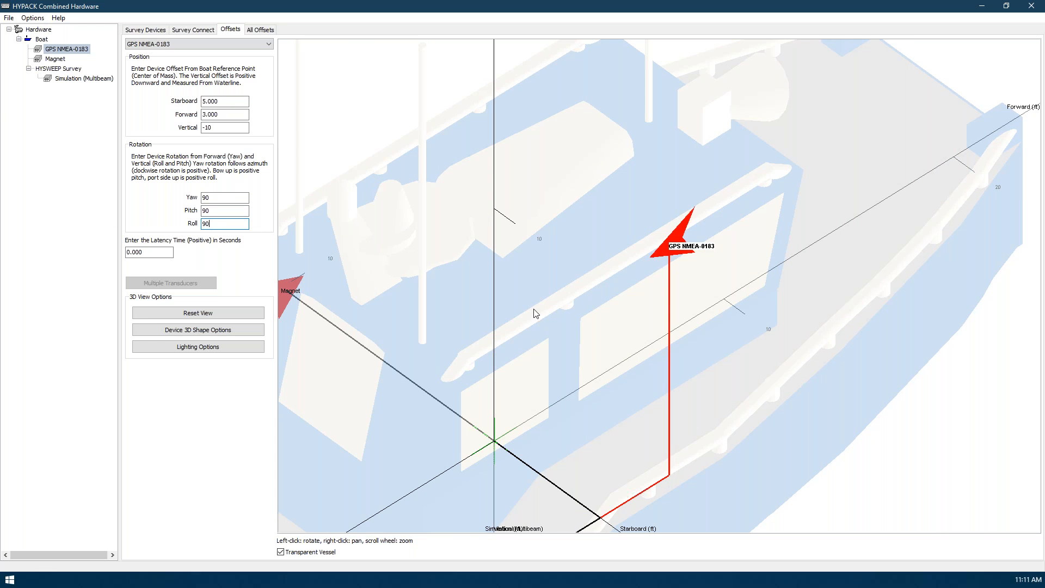
{"action": "mouse_move", "coordinate": [603, 333]}
{"action": "left_mouse_down"}
{"action": "mouse_move", "coordinate": [541, 325]}
{"action": "mouse_move", "coordinate": [513, 240]}
{"action": "mouse_move", "coordinate": [455, 231]}
{"action": "mouse_move", "coordinate": [664, 256]}
{"action": "left_mouse_up"}
{"action": "left_click_drag", "start_coordinate": [602, 257], "coordinate": [569, 285]}
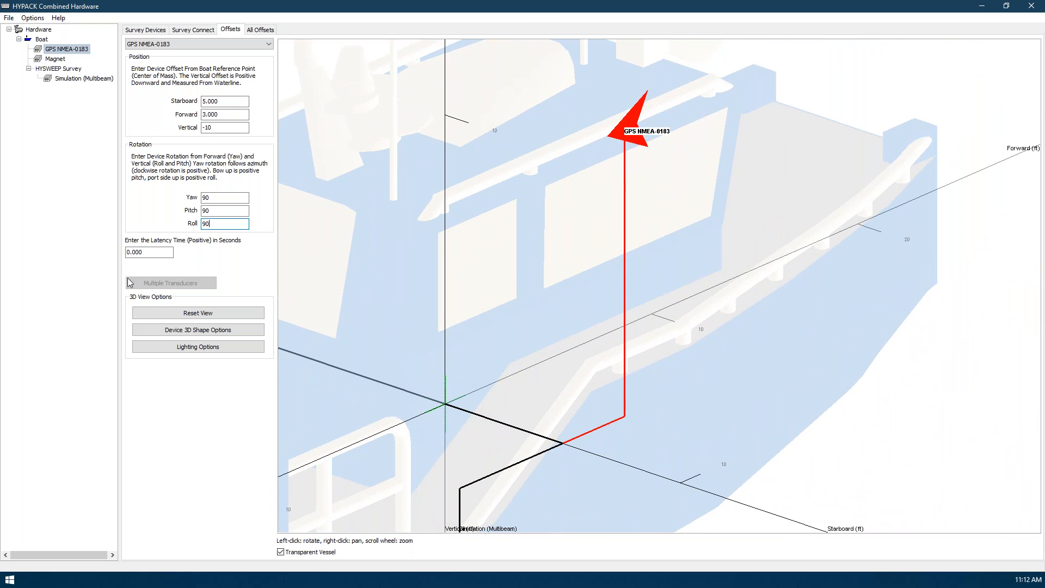
Apply the 747.3od shape file to the GPS NMEA-0183 device and inspect it on the 3D vessel model
{"action": "left_click", "coordinate": [182, 333]}
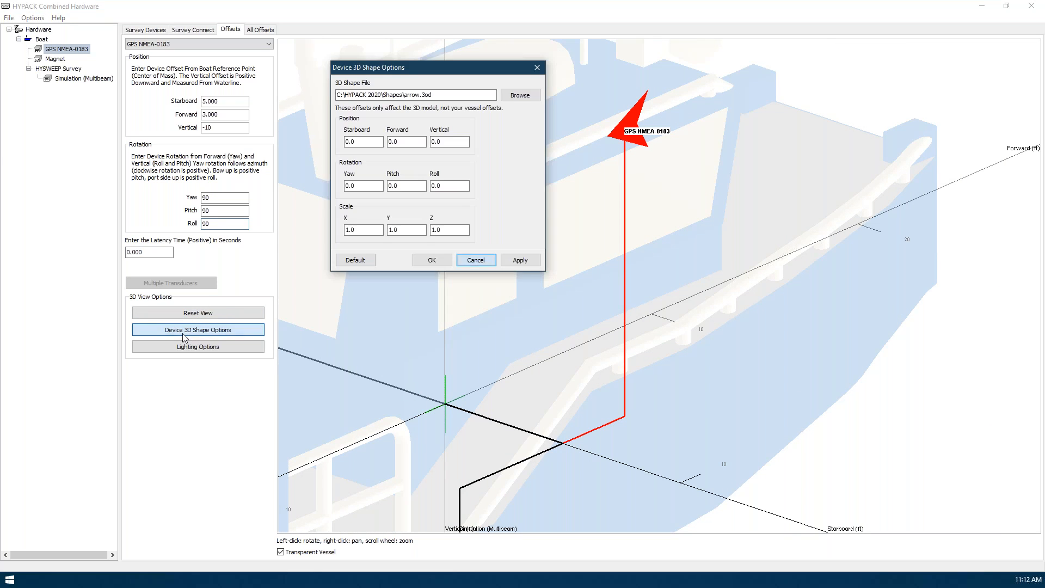
{"action": "left_click_drag", "start_coordinate": [404, 67], "coordinate": [212, 75]}
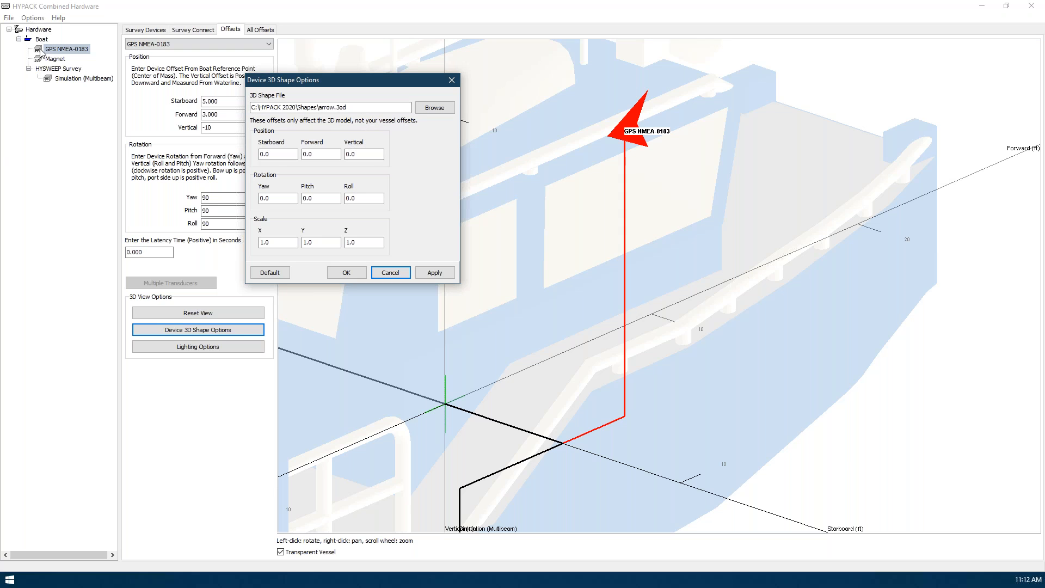
{"action": "left_click", "coordinate": [424, 110]}
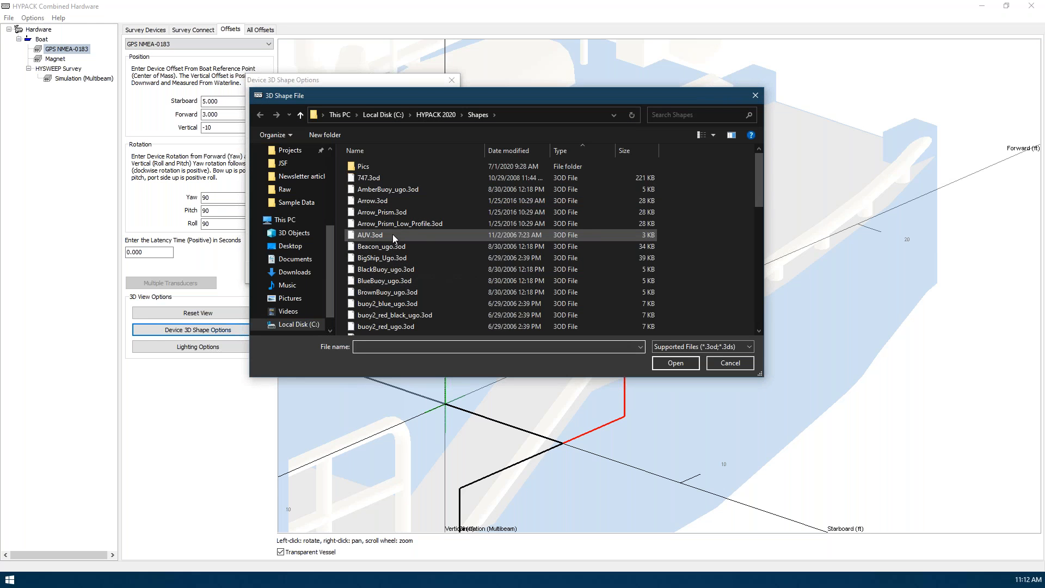
{"action": "double_click", "coordinate": [384, 178]}
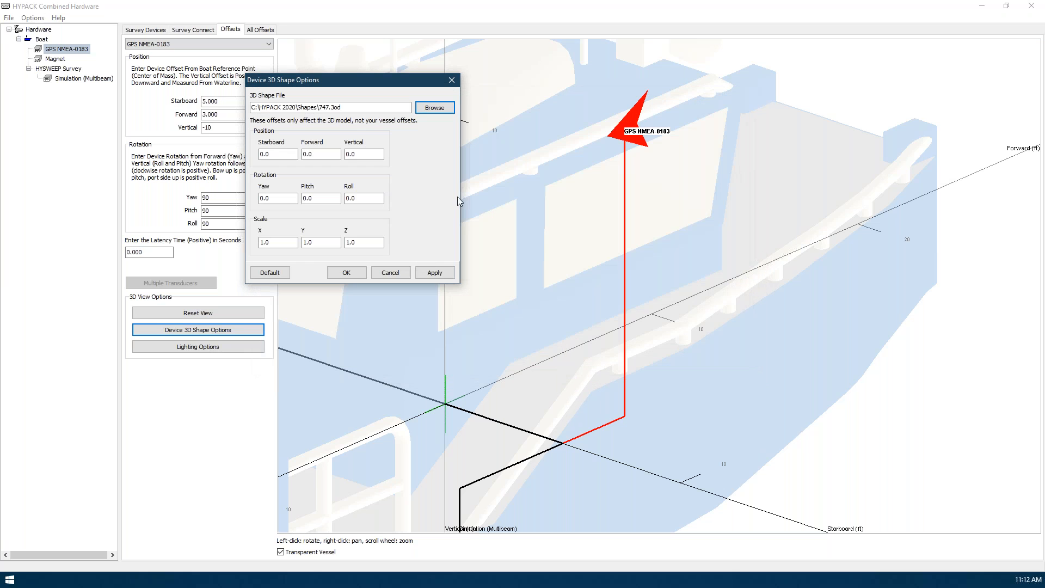
{"action": "left_click", "coordinate": [435, 272]}
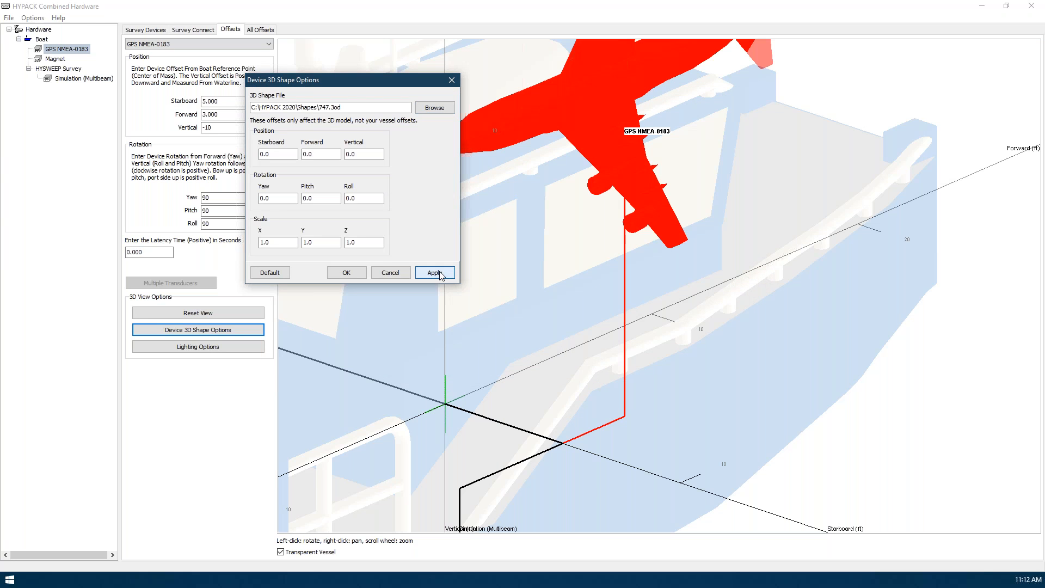
{"action": "left_click_drag", "start_coordinate": [590, 154], "coordinate": [688, 292]}
{"action": "left_click_drag", "start_coordinate": [665, 256], "coordinate": [638, 274]}
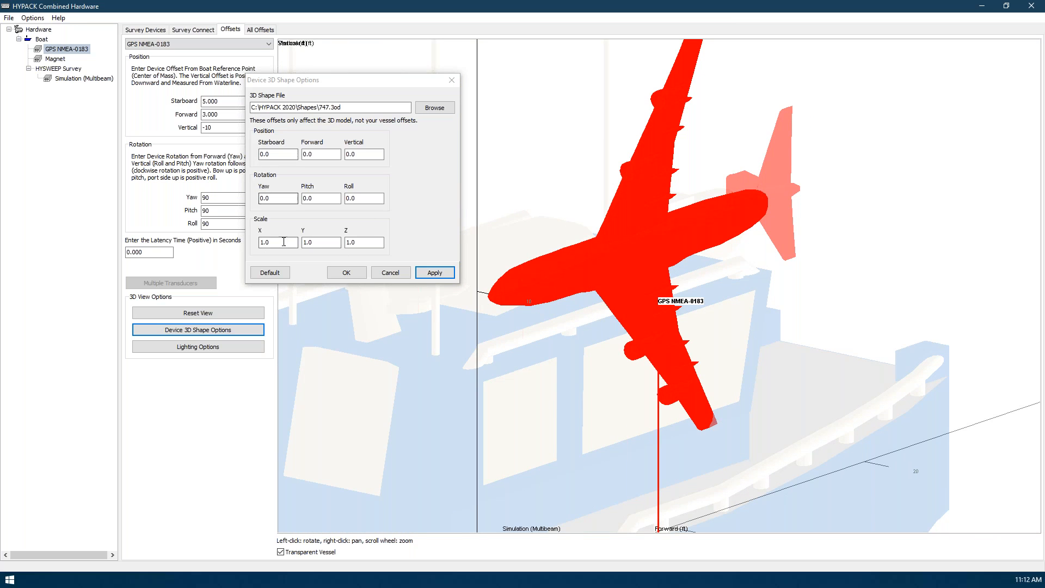
Set the GPS device shape's X scale to 10 and apply it to see the stretched model
{"action": "double_click", "coordinate": [266, 242]}
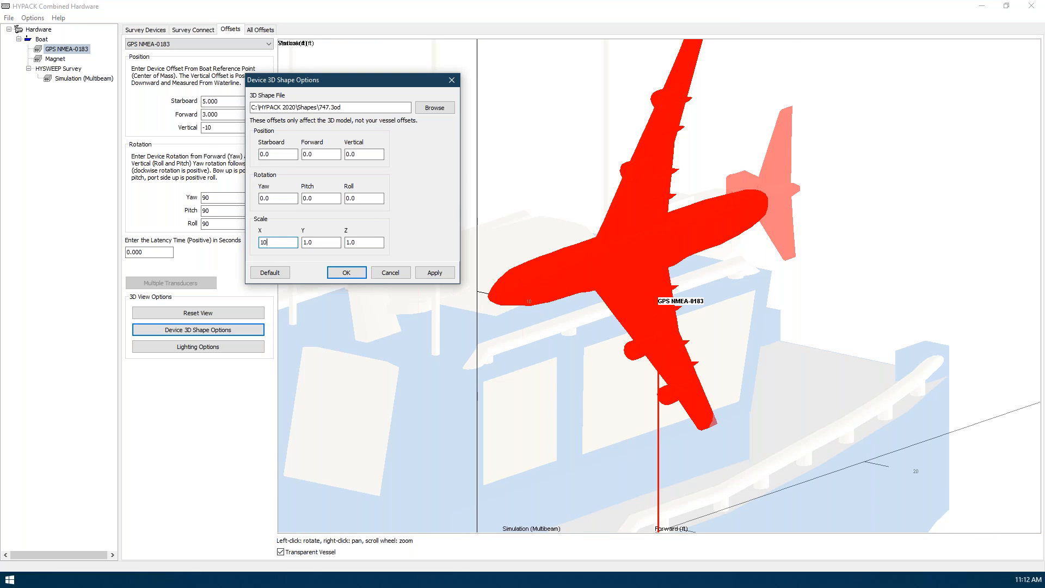
{"action": "left_click", "coordinate": [434, 272]}
{"action": "scroll", "coordinate": [581, 305], "scroll_direction": "down", "scroll_amount": 2}
{"action": "scroll", "coordinate": [581, 307], "scroll_direction": "down", "scroll_amount": 2}
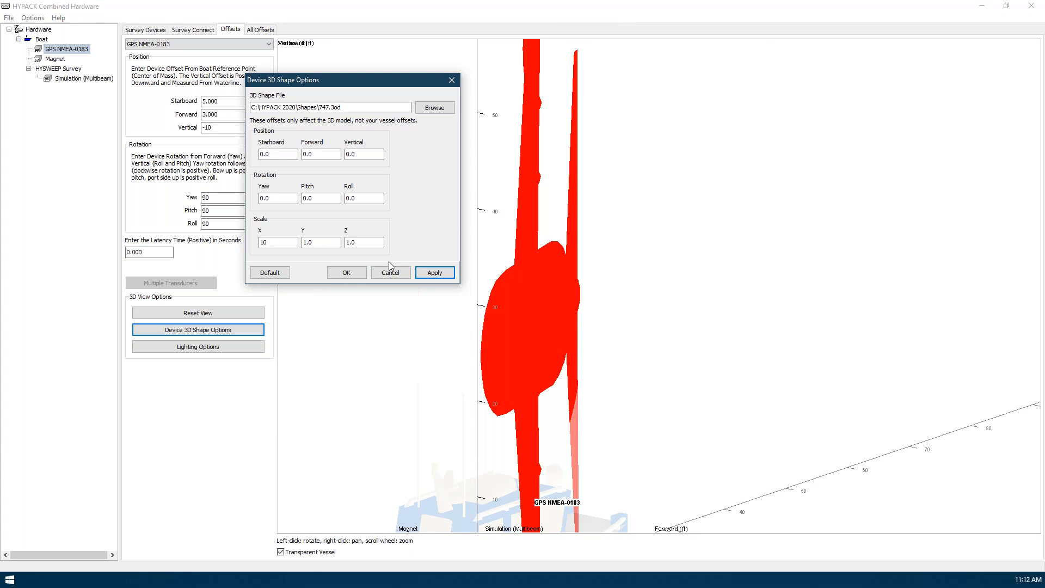
Set the GPS device shape's X scale to 1, apply it, and accept the device's 3D shape options
{"action": "left_click", "coordinate": [280, 244]}
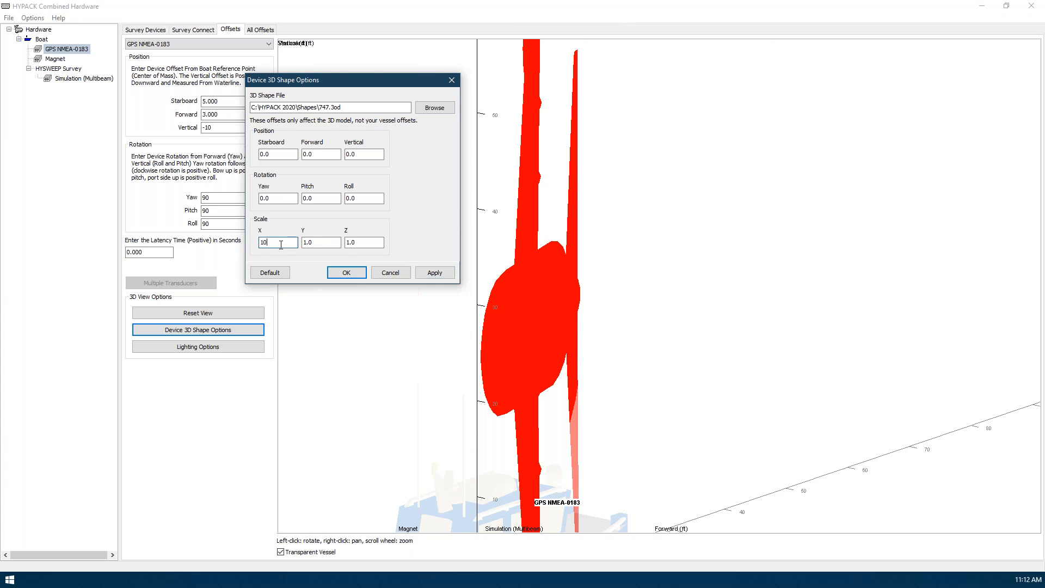
{"action": "left_click", "coordinate": [435, 272]}
{"action": "left_click", "coordinate": [544, 346]}
{"action": "left_click_drag", "start_coordinate": [545, 346], "coordinate": [597, 353]}
{"action": "scroll", "coordinate": [594, 331], "scroll_direction": "up", "scroll_amount": 5}
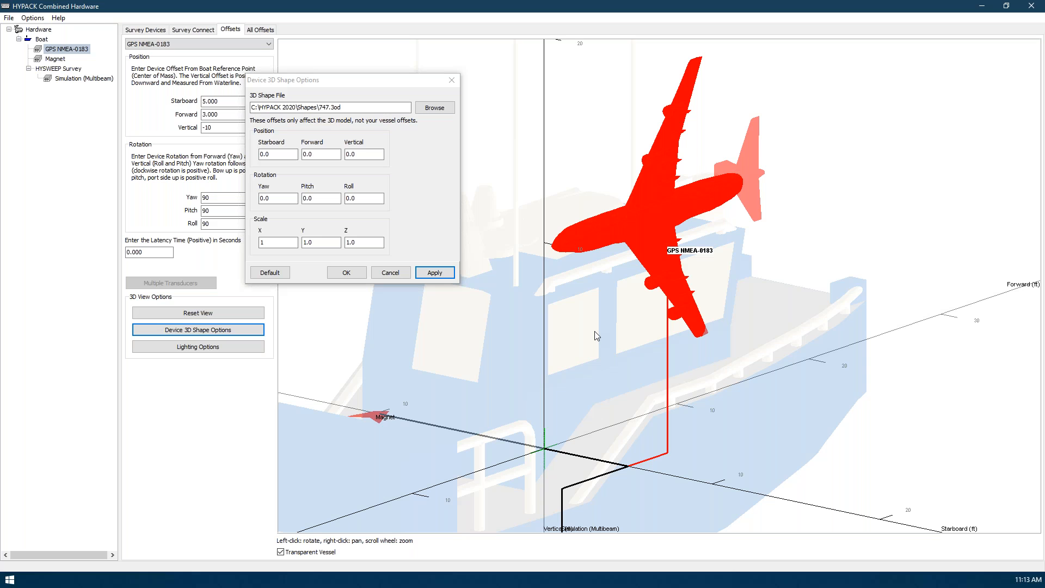
{"action": "left_click", "coordinate": [363, 276]}
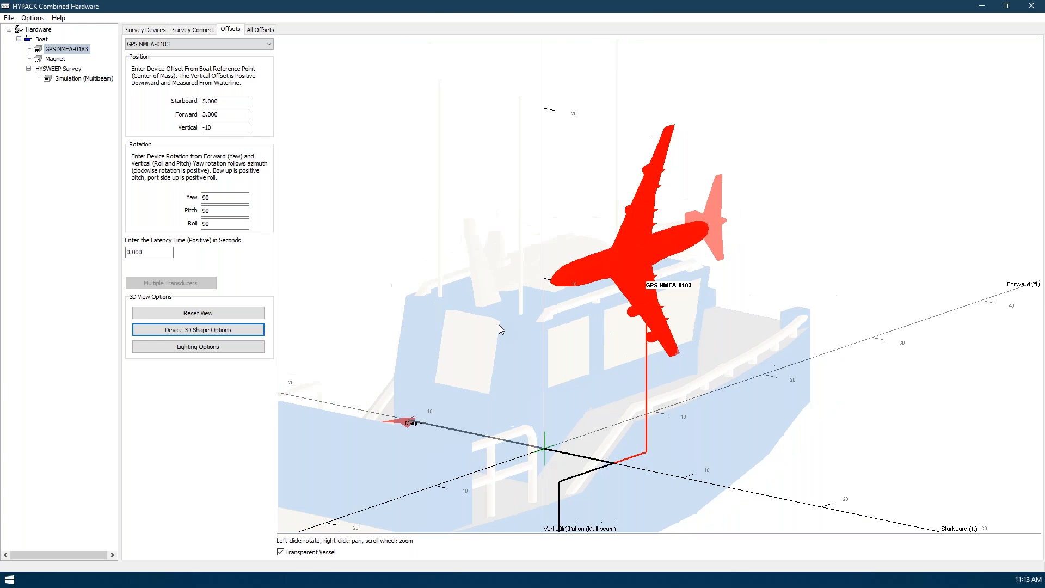
{"action": "left_click_drag", "start_coordinate": [514, 380], "coordinate": [515, 347]}
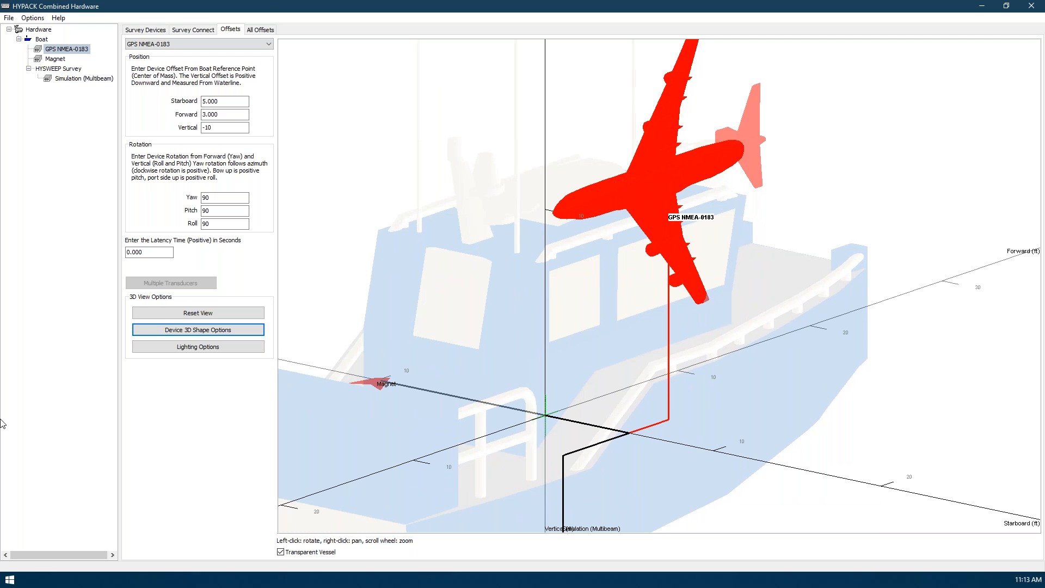
Close the Combined Hardware window without saving changes and switch to the Hardware Demo presentation slide
{"action": "left_click", "coordinate": [1031, 6]}
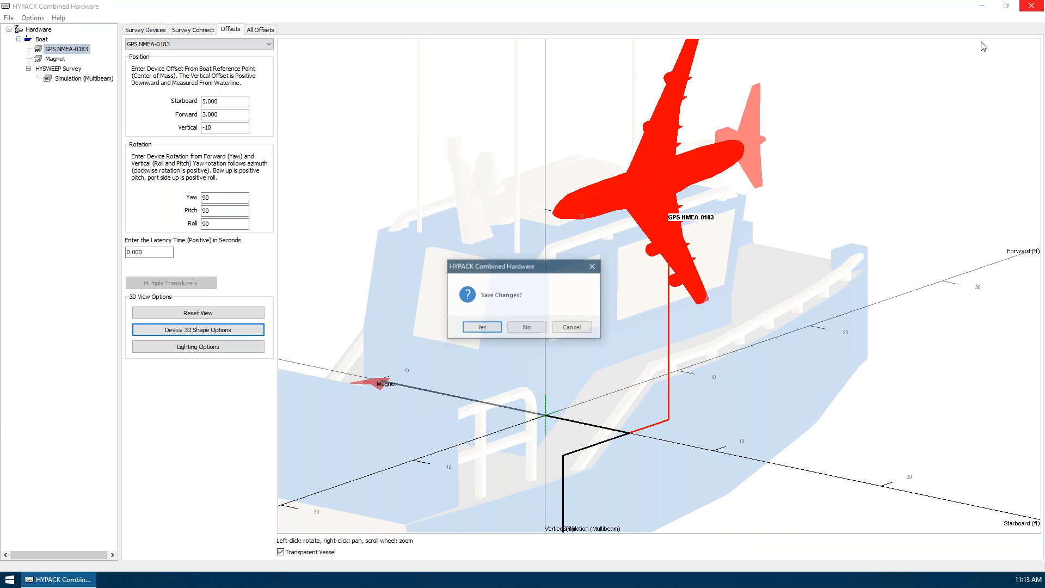
{"action": "left_click", "coordinate": [526, 327]}
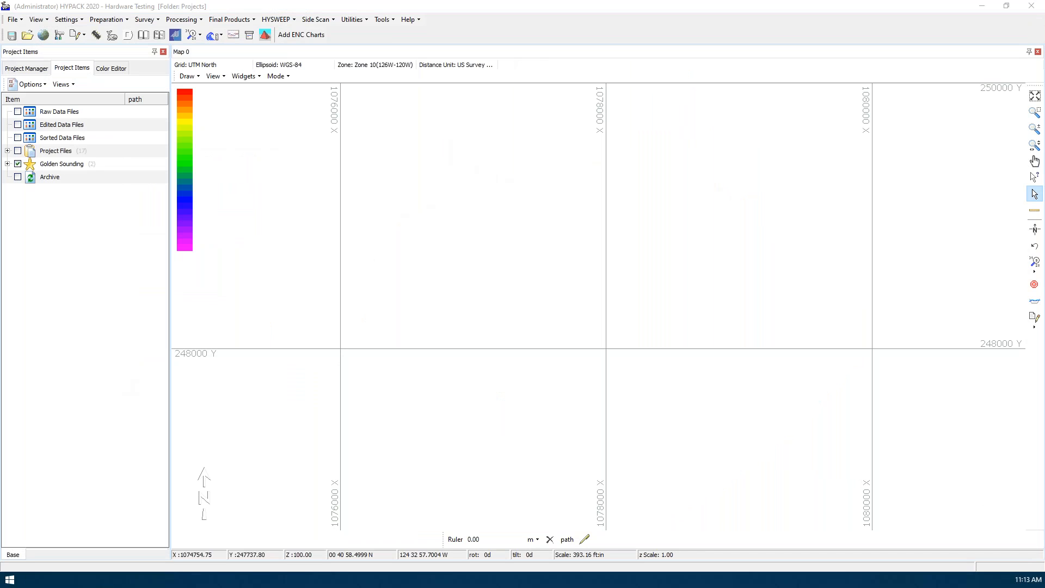
{"action": "key", "text": "alt+Tab"}
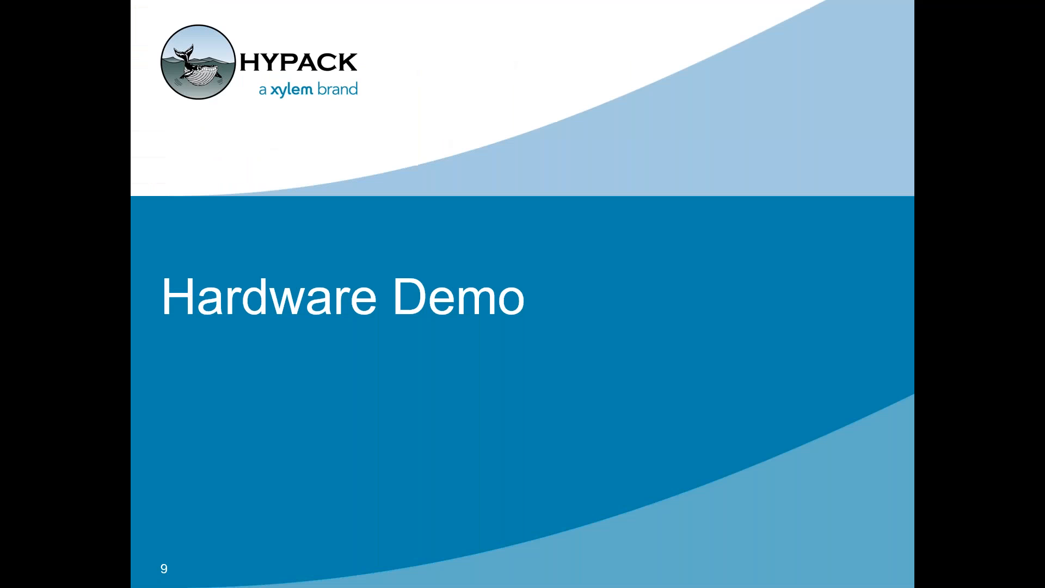
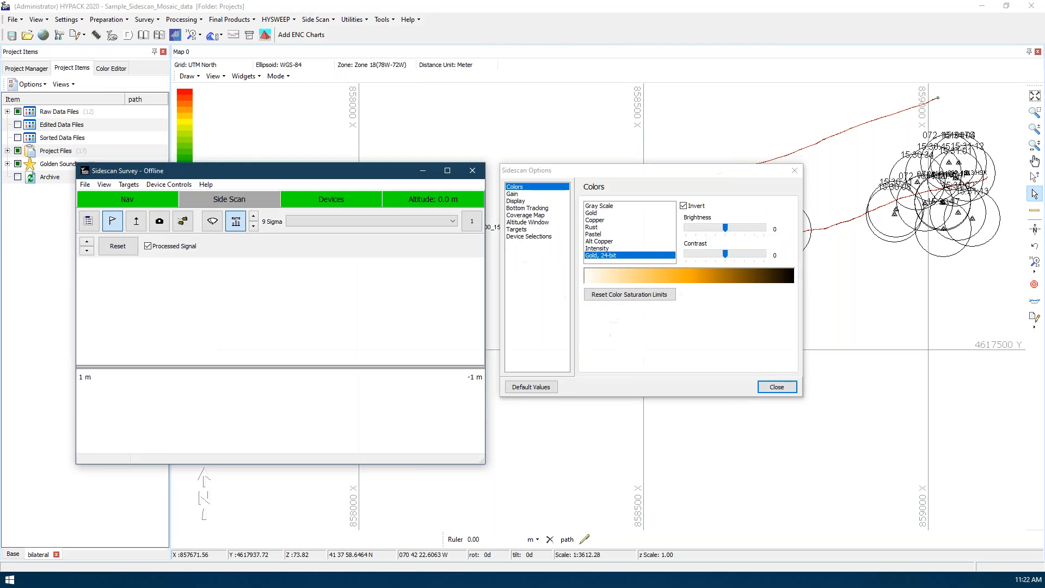
Load the HYSWEEP ASCII (*.hsx) file 000_1513.HSX for playback in Sidescan Survey
{"action": "left_click_drag", "start_coordinate": [221, 179], "coordinate": [242, 103]}
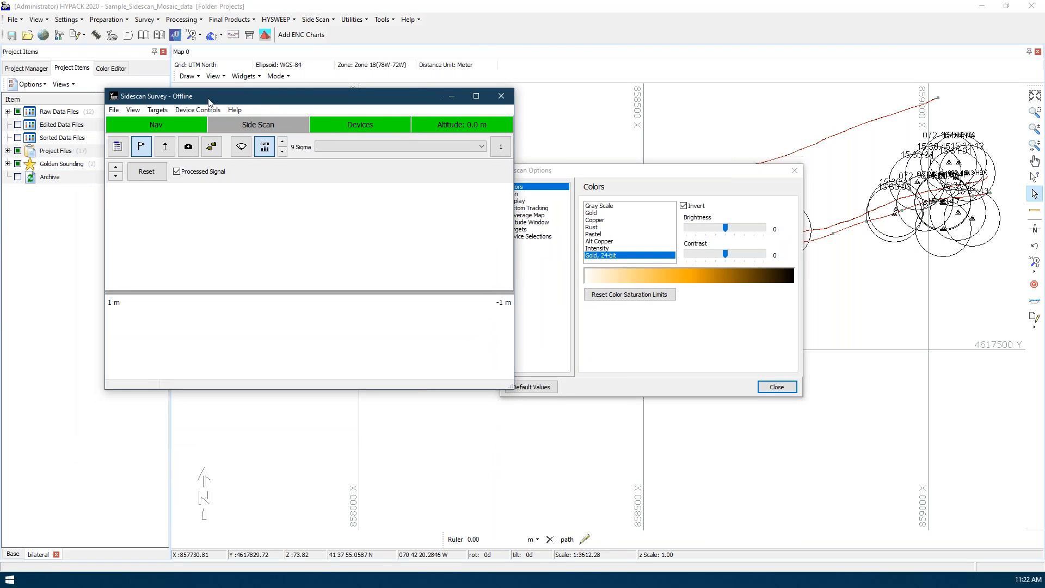
{"action": "left_click", "coordinate": [113, 110]}
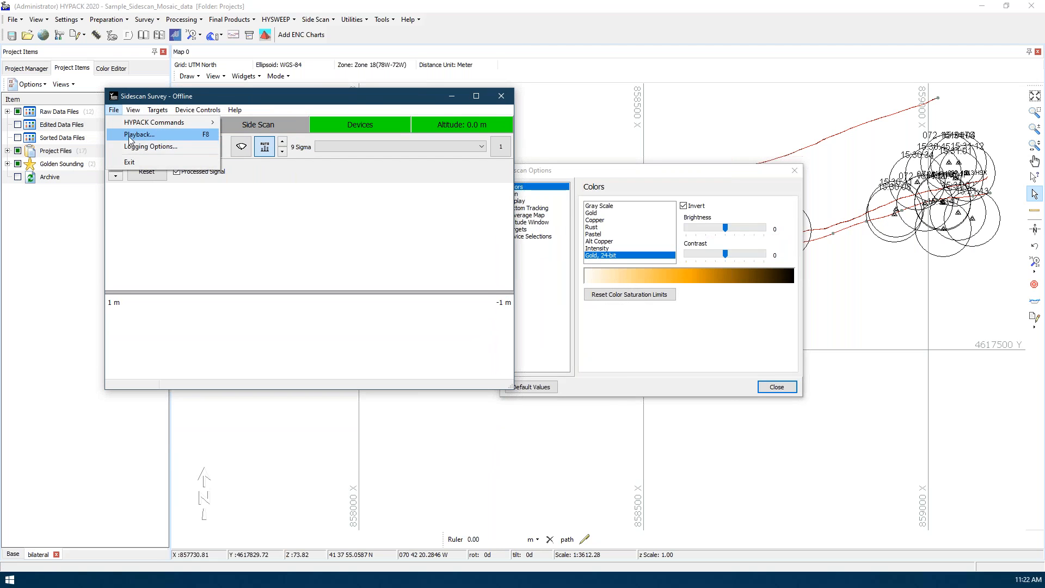
{"action": "left_click", "coordinate": [136, 135]}
{"action": "left_click", "coordinate": [524, 448]}
{"action": "left_click", "coordinate": [533, 461]}
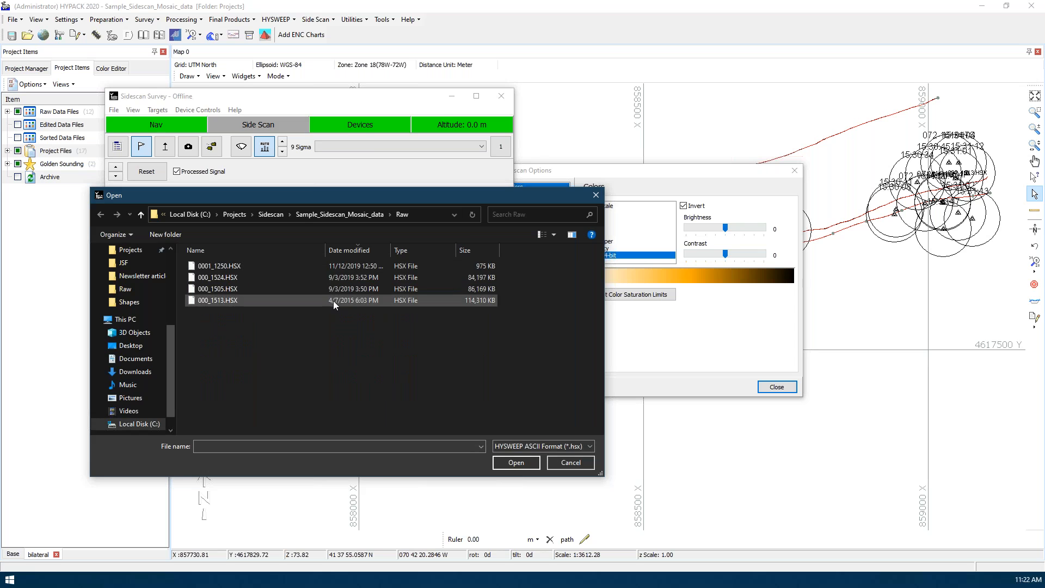
{"action": "double_click", "coordinate": [333, 300]}
Move the Playback Controller and Sidescan Survey windows apart and show the Gain page of the sidescan options
{"action": "left_click_drag", "start_coordinate": [207, 99], "coordinate": [417, 36]}
{"action": "left_click", "coordinate": [512, 194]}
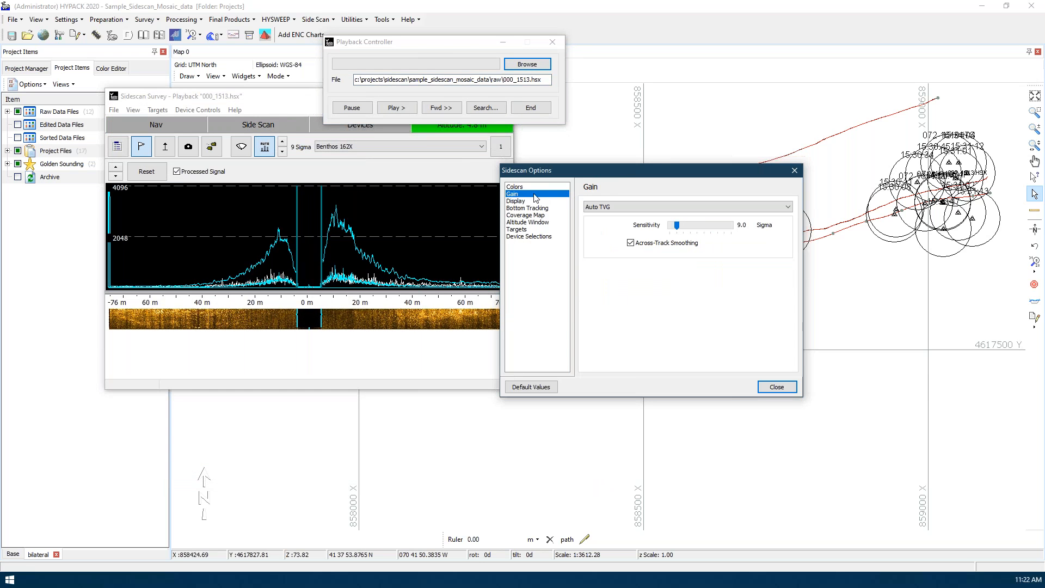
{"action": "left_click_drag", "start_coordinate": [264, 100], "coordinate": [232, 128]}
Hide and redisplay the sidescan signal graph, shrink its pane to reveal more waterfall, and enlarge it again
{"action": "left_click", "coordinate": [110, 174]}
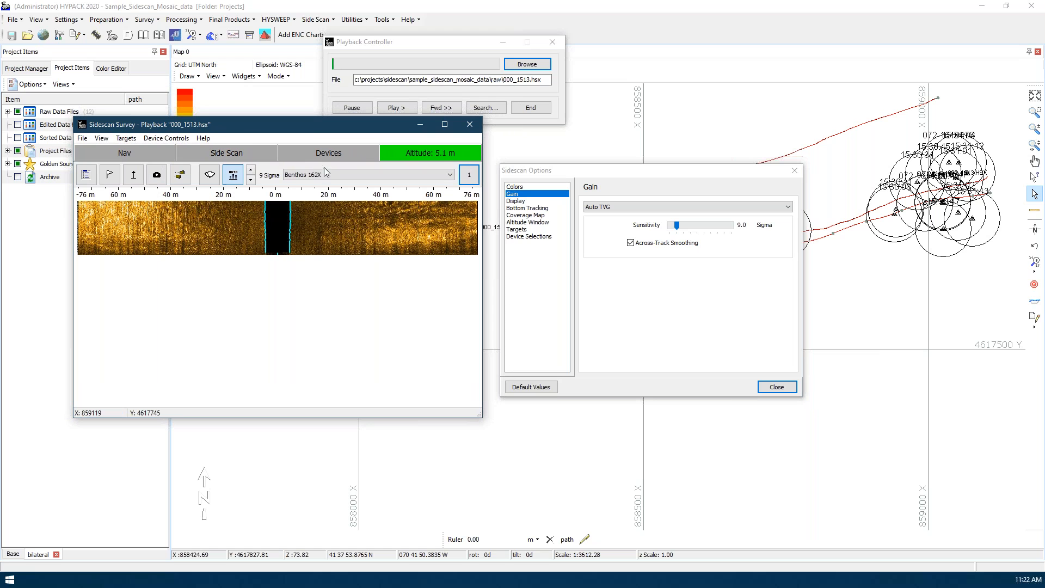
{"action": "left_click", "coordinate": [109, 179]}
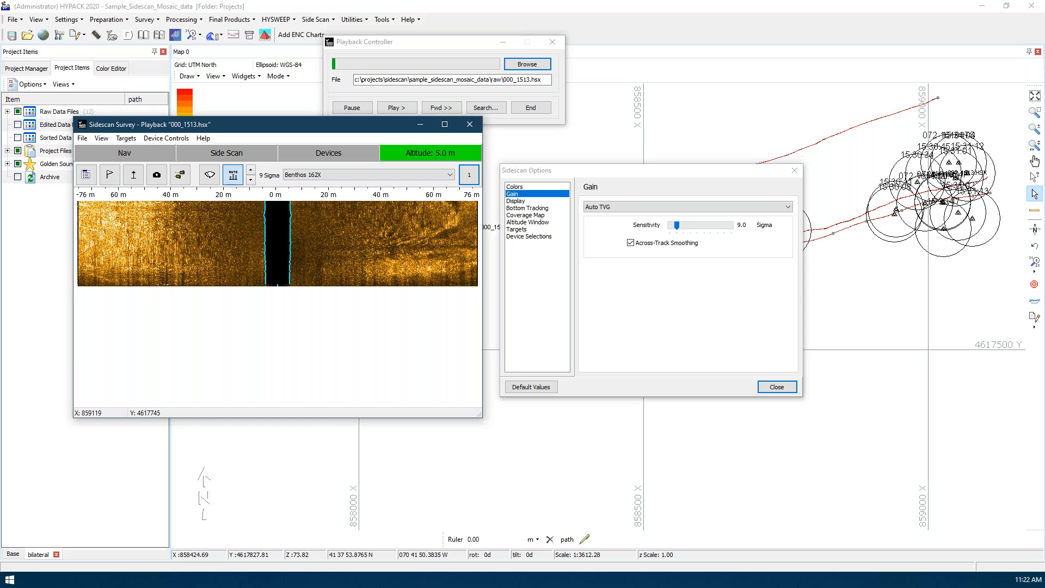
{"action": "left_click", "coordinate": [110, 177]}
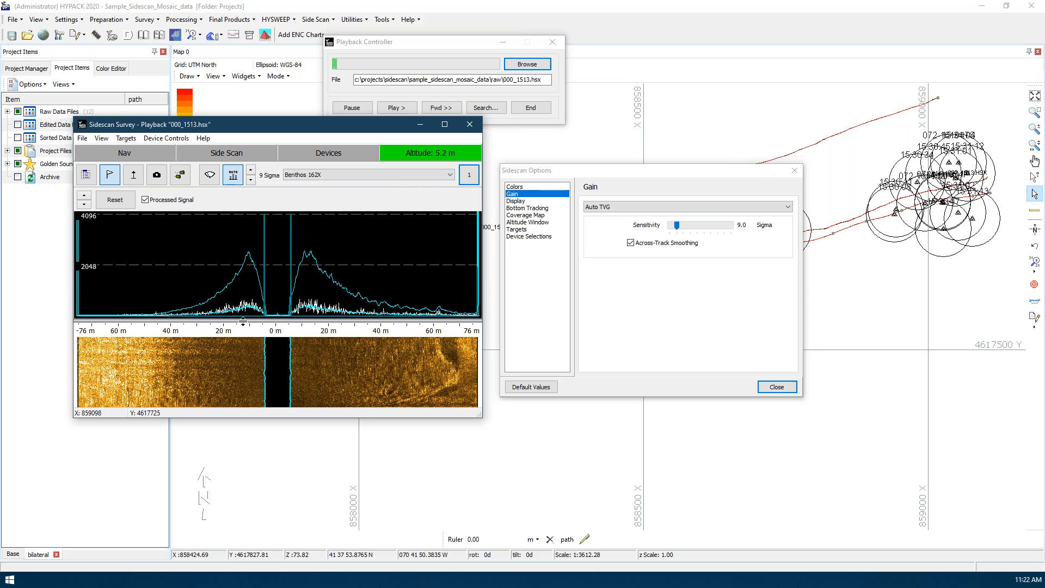
{"action": "mouse_move", "coordinate": [243, 321]}
{"action": "left_mouse_down"}
{"action": "mouse_move", "coordinate": [260, 244]}
{"action": "mouse_move", "coordinate": [259, 254]}
{"action": "left_mouse_up"}
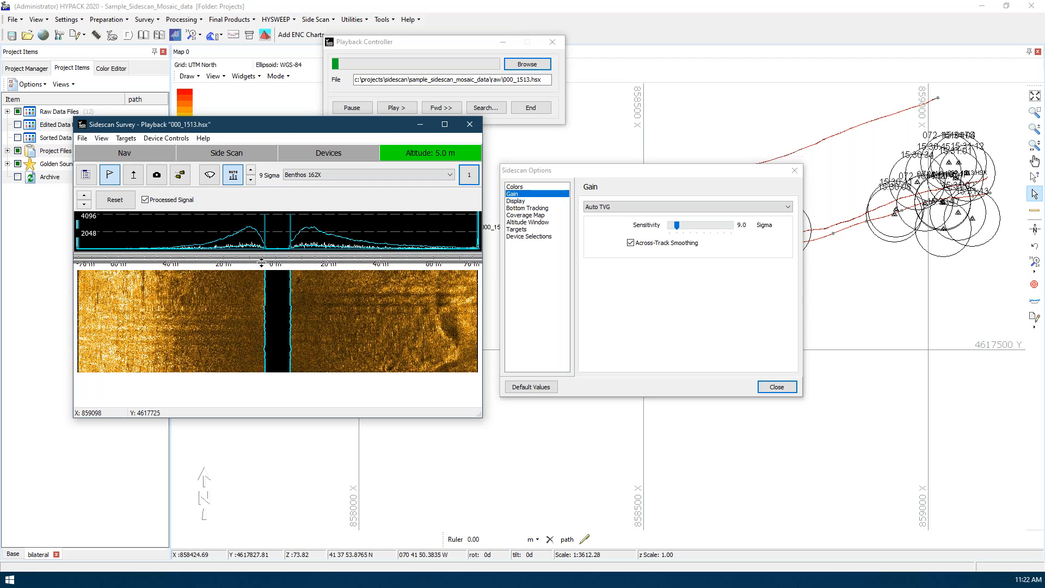
{"action": "left_click_drag", "start_coordinate": [261, 254], "coordinate": [263, 326]}
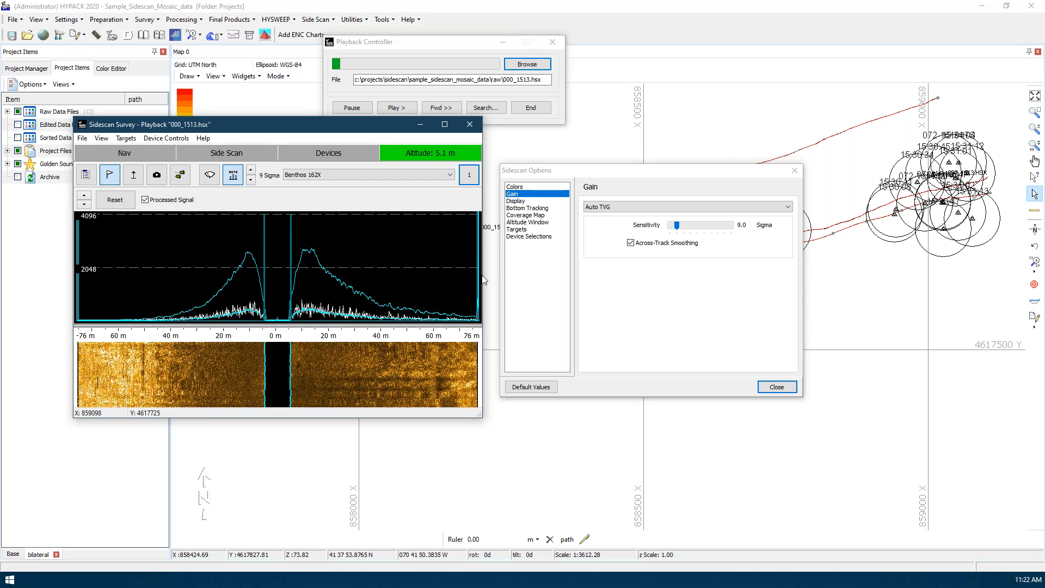
Change the sidescan gain from Auto TVG to None and close the Sidescan Options
{"action": "left_click", "coordinate": [610, 294]}
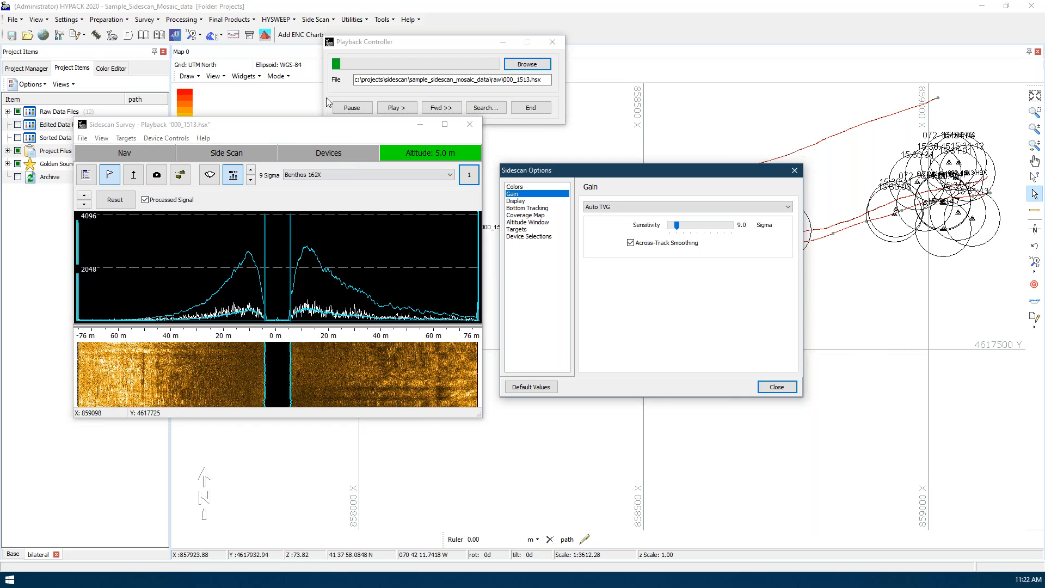
{"action": "left_click", "coordinate": [337, 127]}
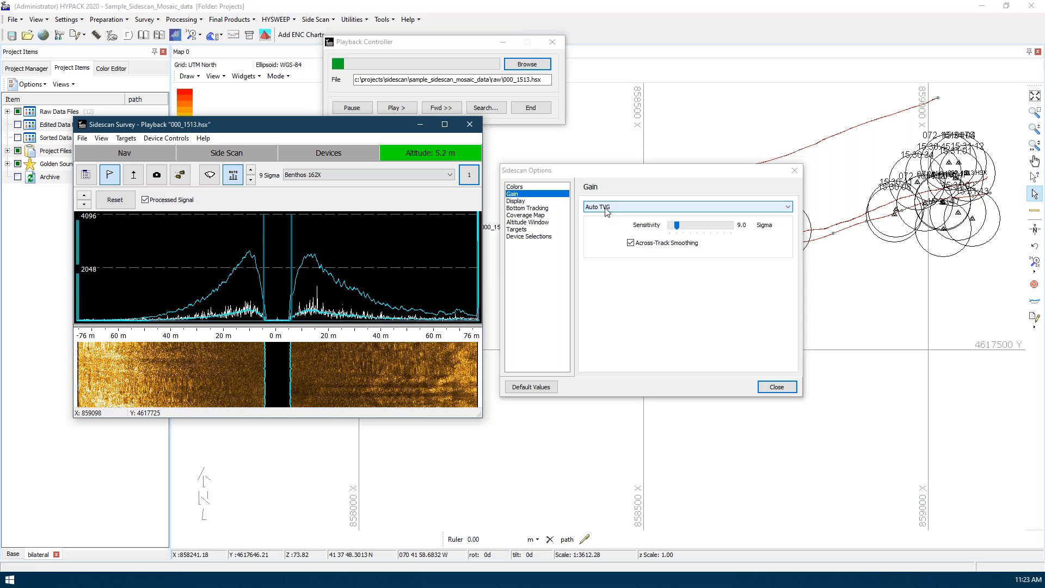
{"action": "left_click", "coordinate": [778, 387]}
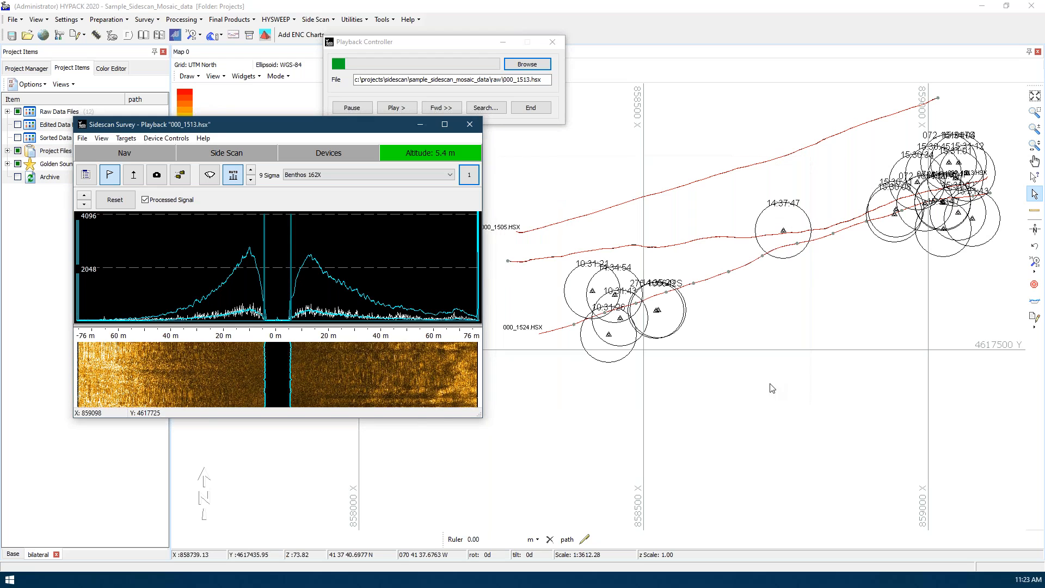
{"action": "left_click", "coordinate": [85, 176]}
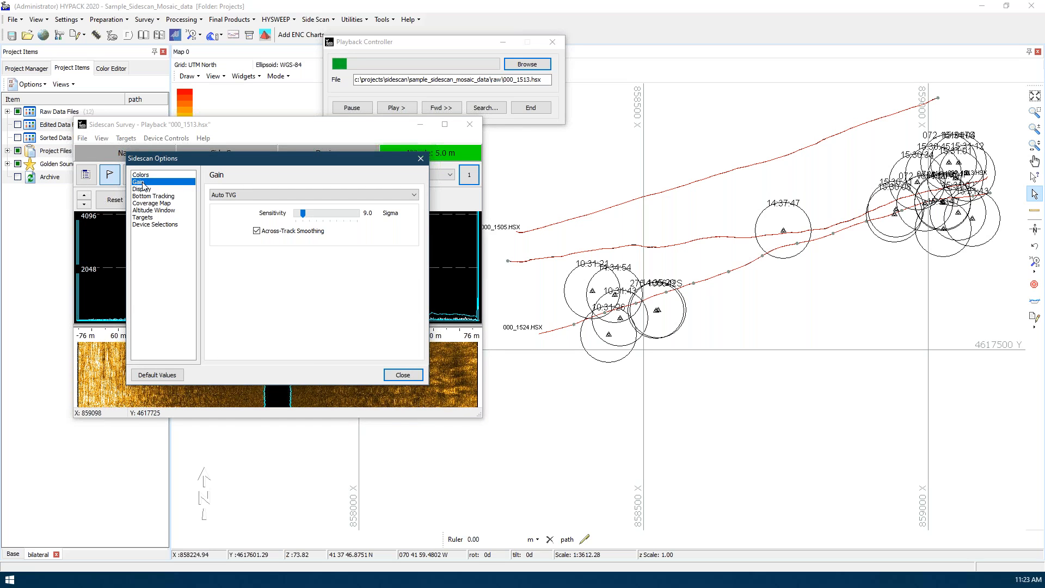
{"action": "left_click", "coordinate": [237, 196]}
{"action": "left_click", "coordinate": [240, 209]}
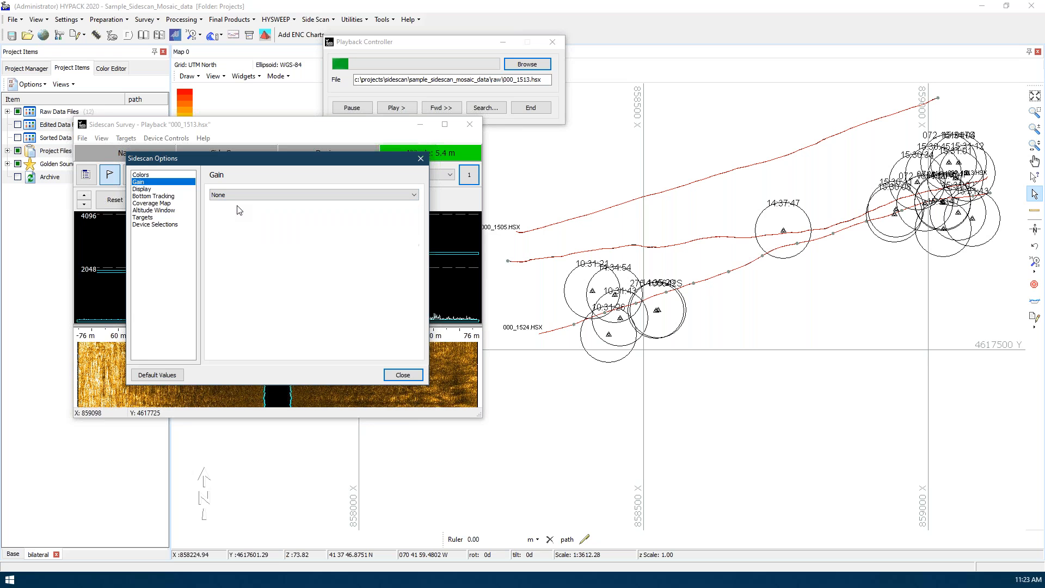
{"action": "left_click", "coordinate": [403, 376]}
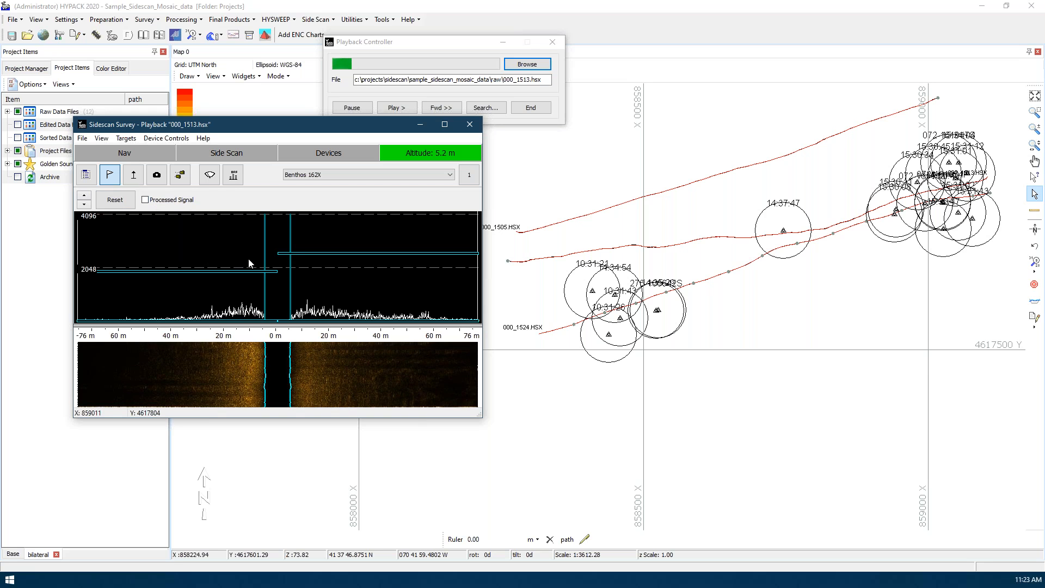
Scale the sidescan signal graph to a maximum of 1024 and check the available device controls
{"action": "left_click", "coordinate": [84, 205]}
{"action": "left_click", "coordinate": [83, 205]}
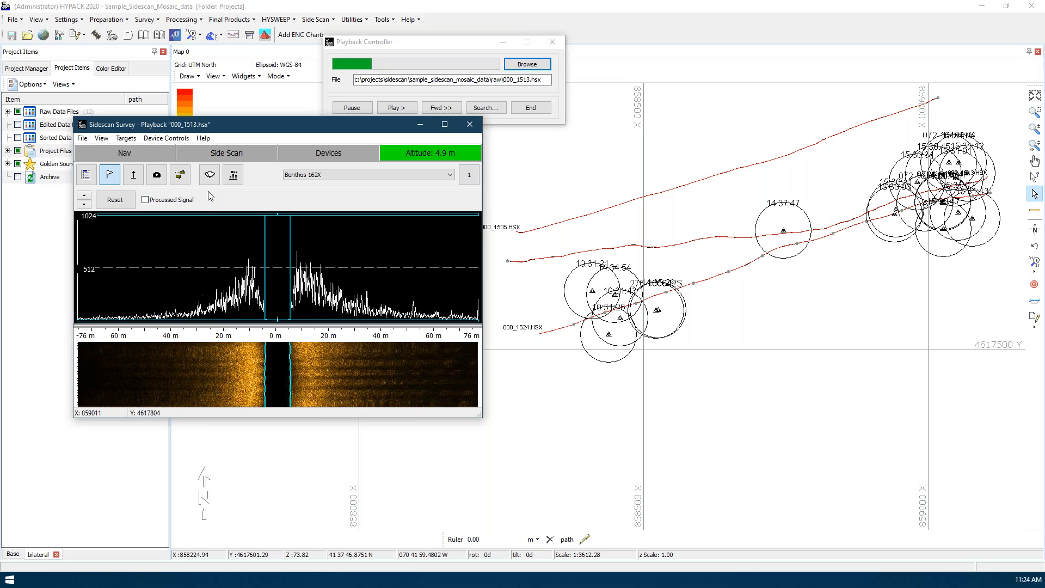
{"action": "left_click", "coordinate": [174, 140]}
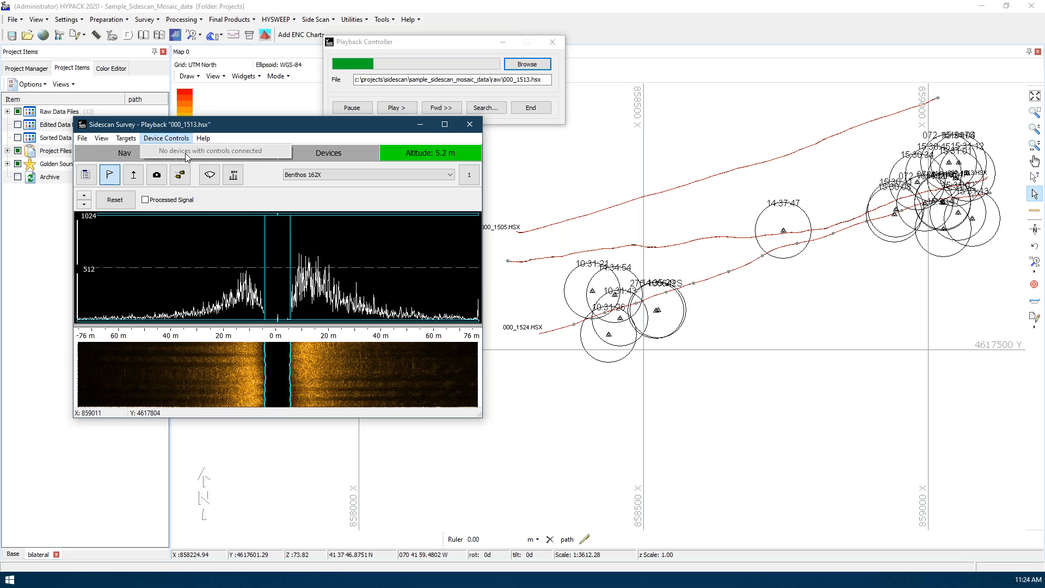
{"action": "left_click", "coordinate": [171, 129]}
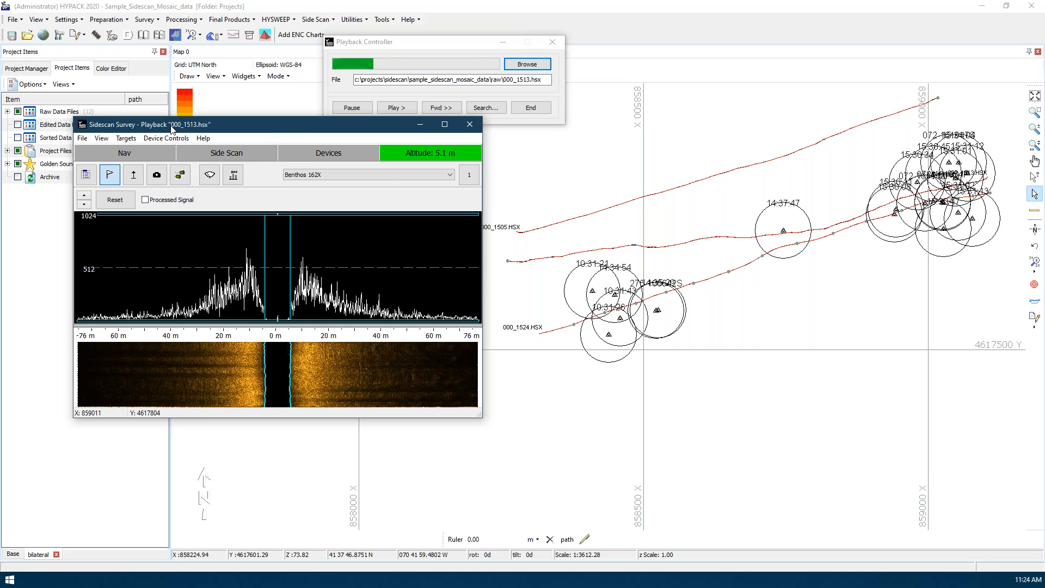
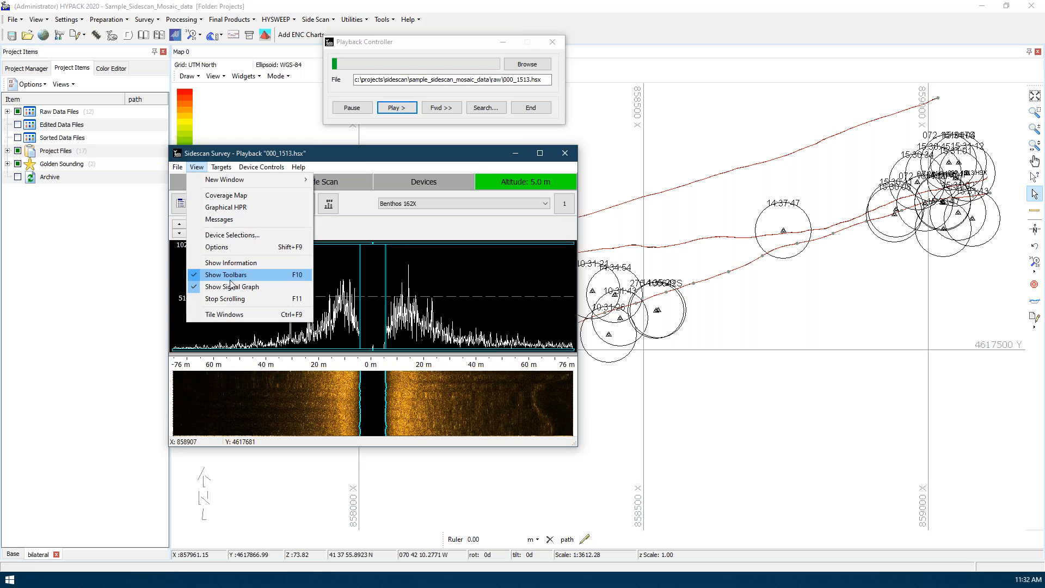
Open the Sidescan Options, check the Colors page, and change the gain from None to Auto TVG
{"action": "left_click", "coordinate": [228, 249]}
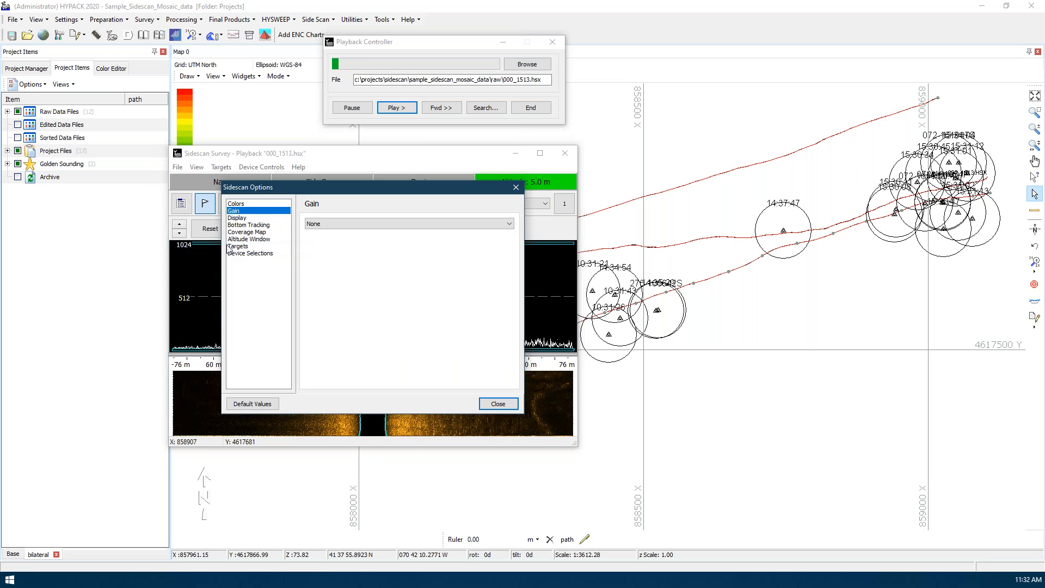
{"action": "left_click", "coordinate": [239, 203]}
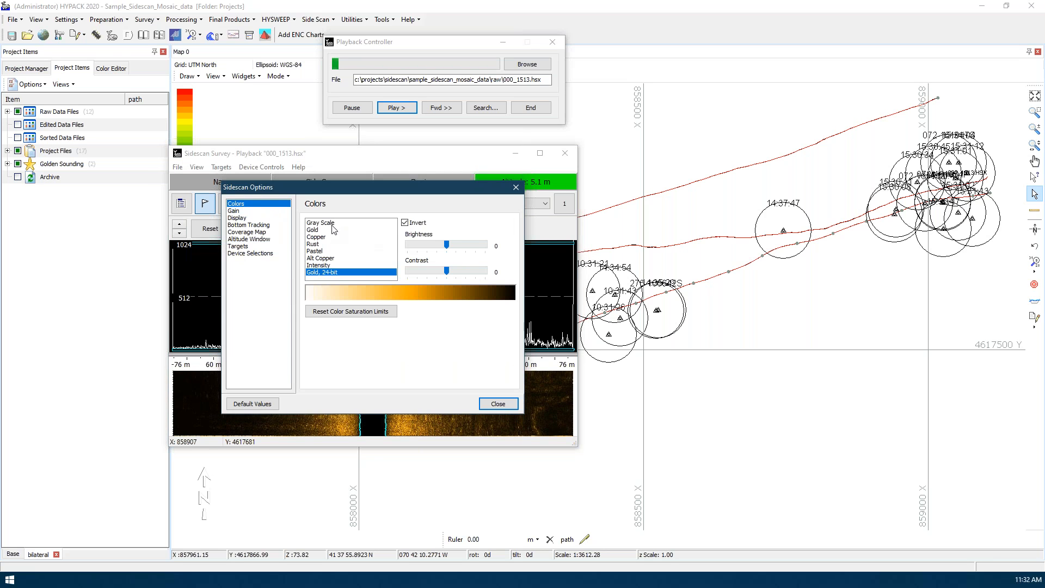
{"action": "left_click", "coordinate": [235, 210]}
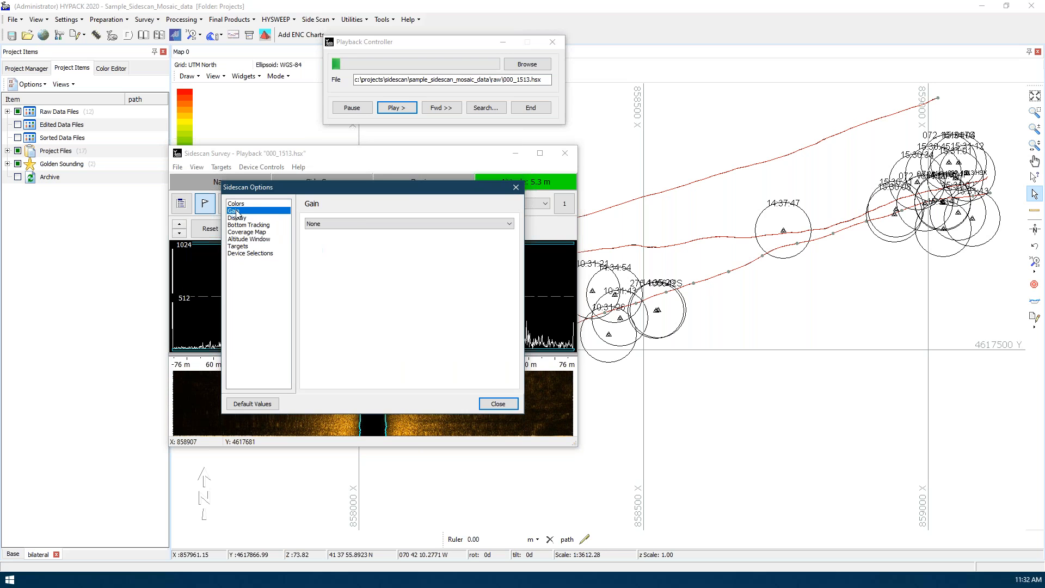
{"action": "left_click", "coordinate": [340, 225]}
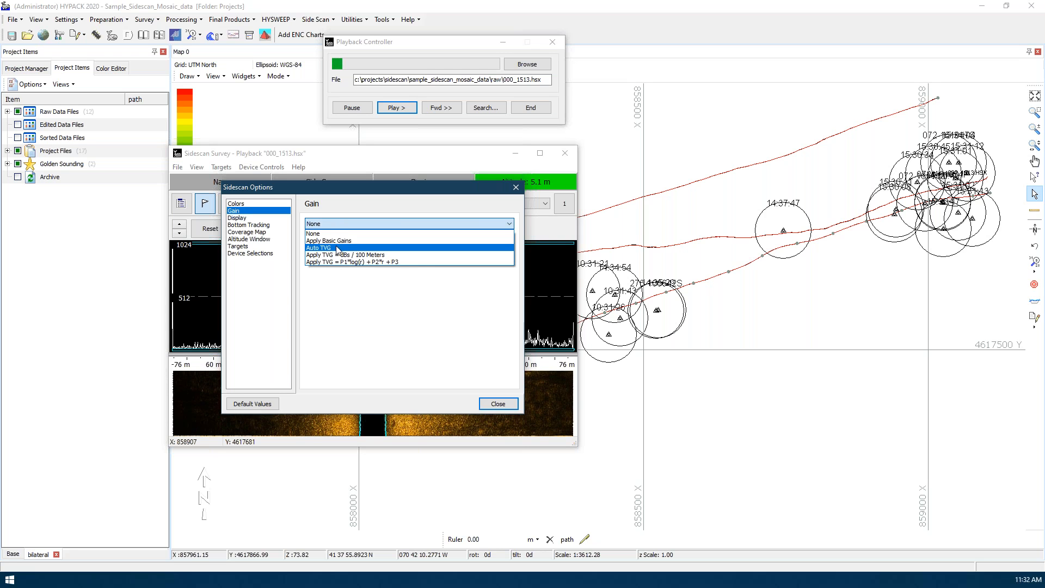
{"action": "left_click", "coordinate": [338, 248]}
Move the Sidescan Options clear of the waterfall, make the Sidescan Survey window taller, and scale the signal graph to a maximum of 2048
{"action": "left_click_drag", "start_coordinate": [343, 191], "coordinate": [695, 184]}
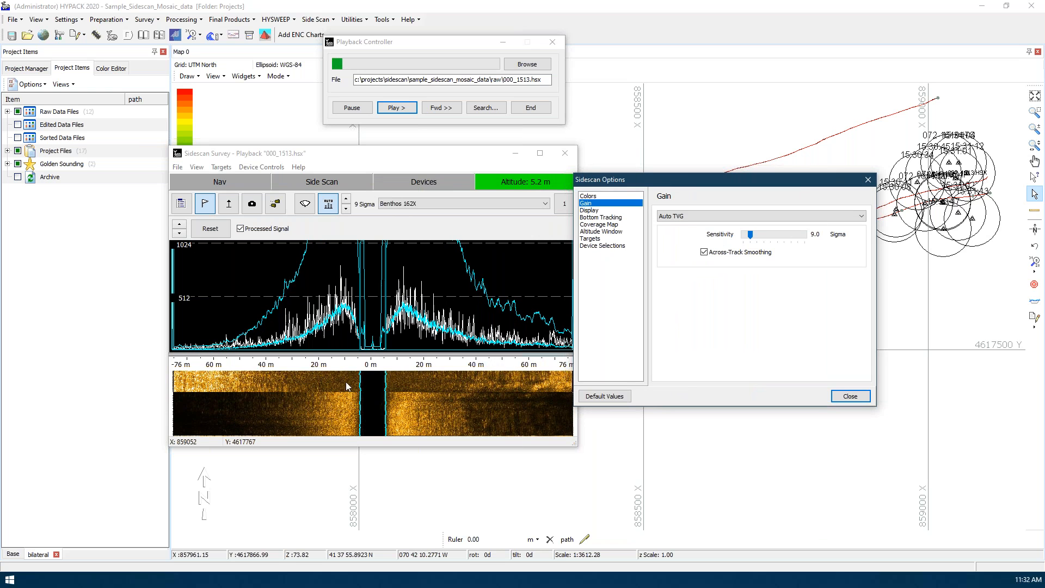
{"action": "left_click_drag", "start_coordinate": [395, 446], "coordinate": [400, 546]}
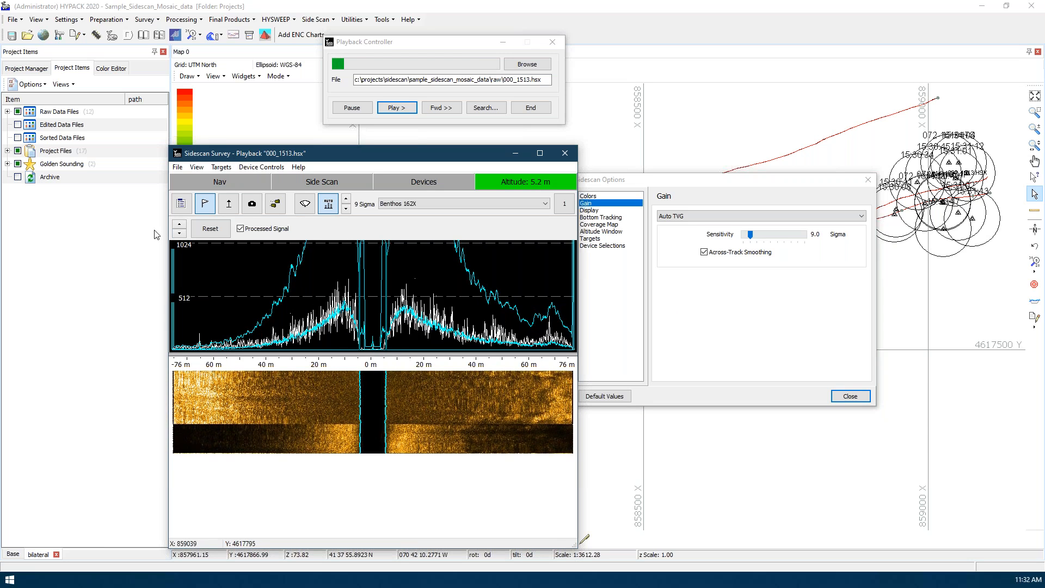
{"action": "left_click", "coordinate": [181, 225]}
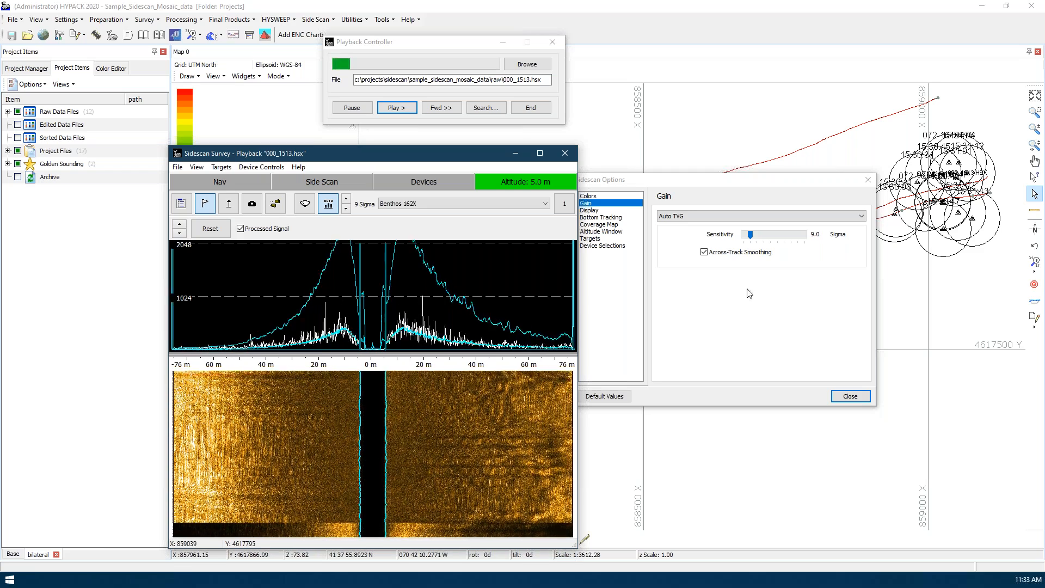
Set the Auto TVG sensitivity to 10.0 Sigma and toggle Across-Track Smoothing to compare the curves, leaving it enabled
{"action": "left_click", "coordinate": [768, 298]}
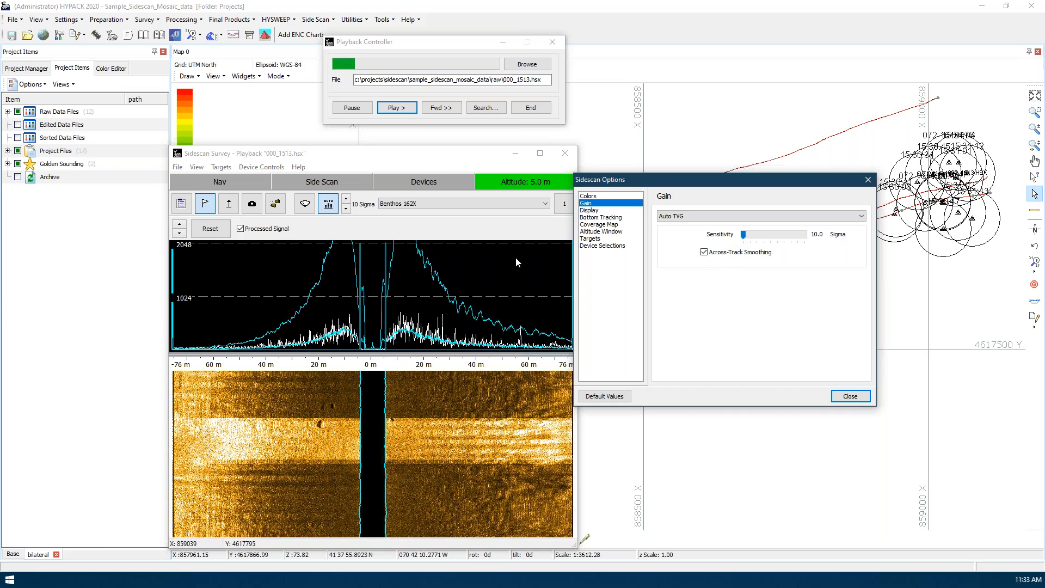
{"action": "left_click", "coordinate": [729, 254]}
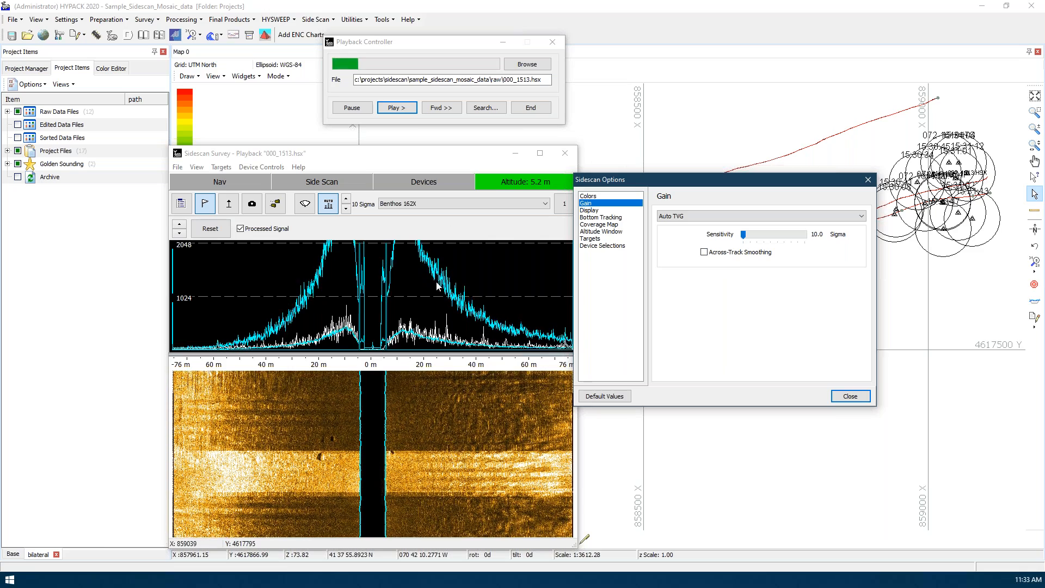
{"action": "left_click", "coordinate": [747, 255]}
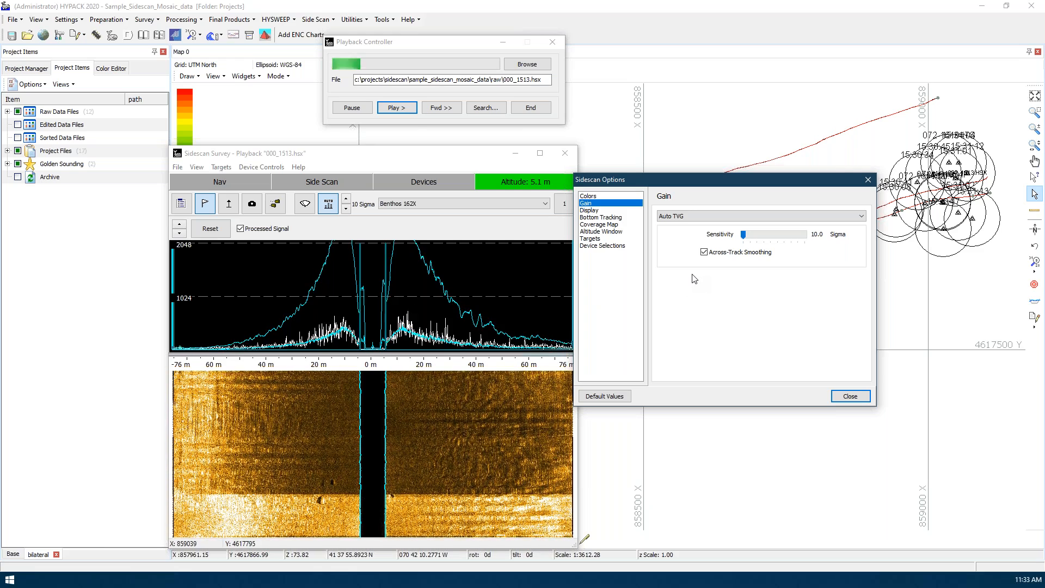
{"action": "left_click", "coordinate": [723, 253]}
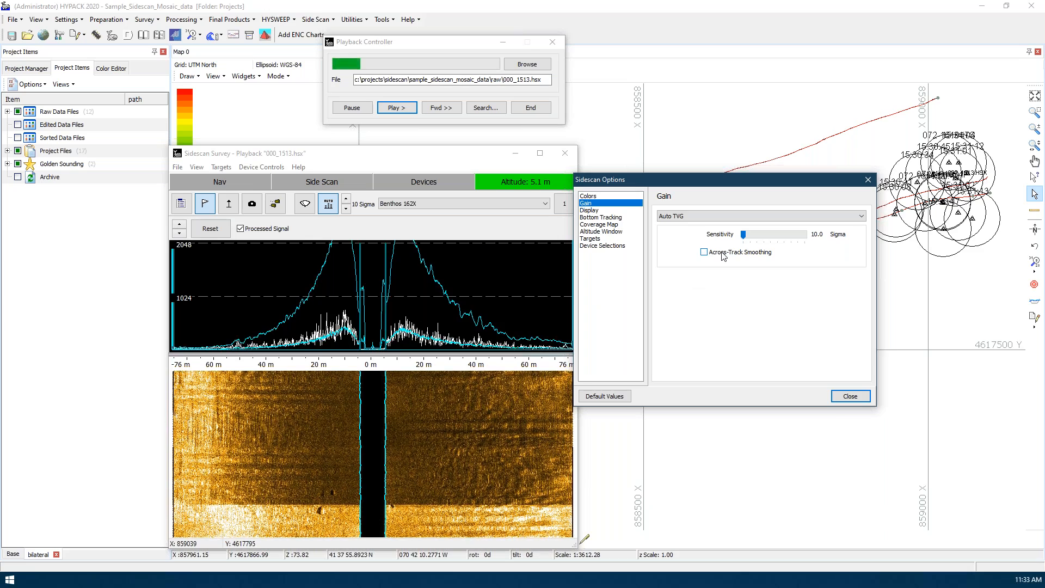
{"action": "left_click", "coordinate": [723, 253]}
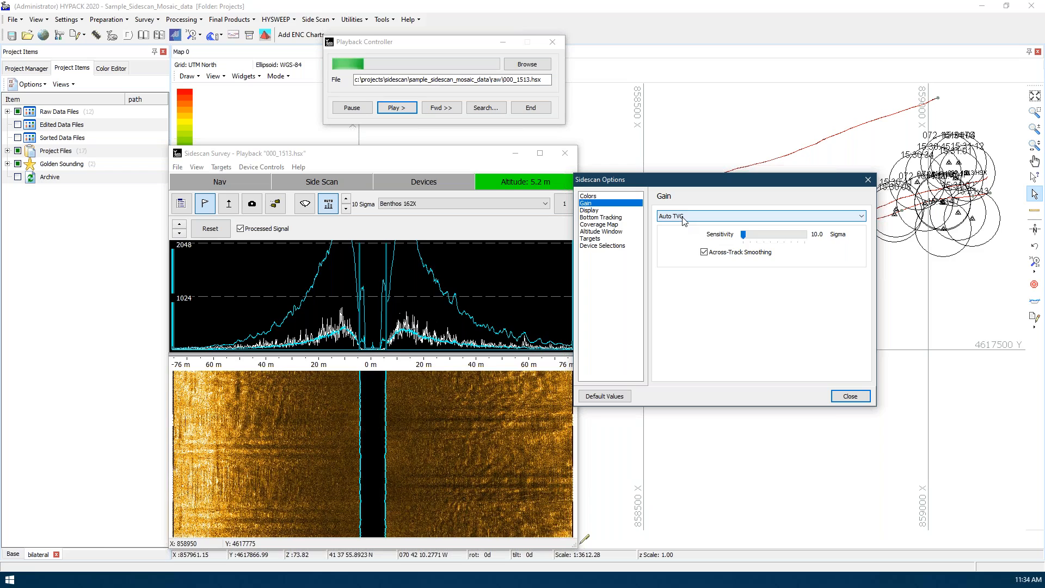
Switch the gain to Apply TVG = dBs / 100 Meters at 10 dBs and scale the signal graph to a maximum of 1024
{"action": "left_click", "coordinate": [700, 220]}
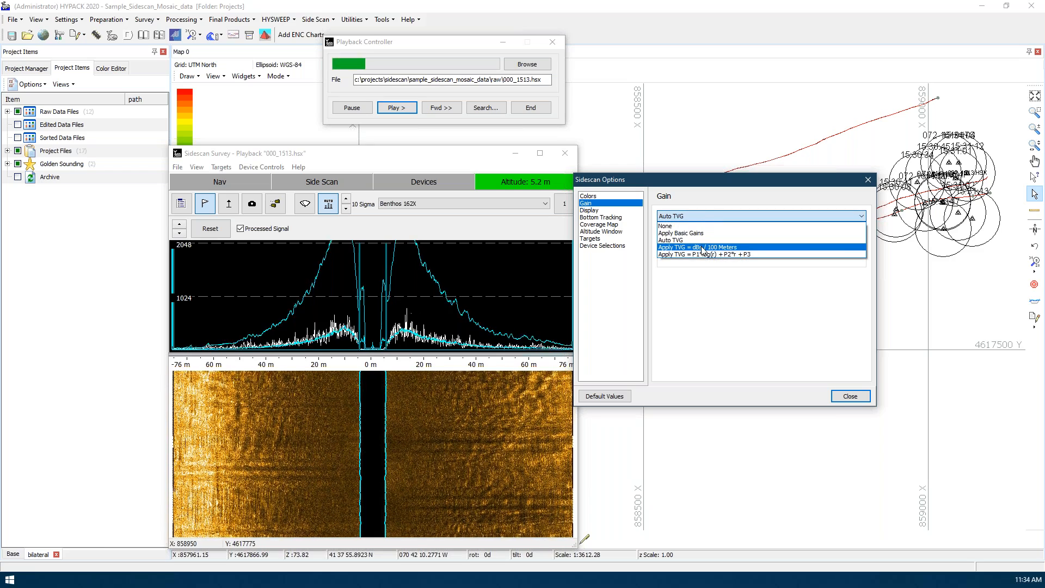
{"action": "left_click", "coordinate": [703, 248]}
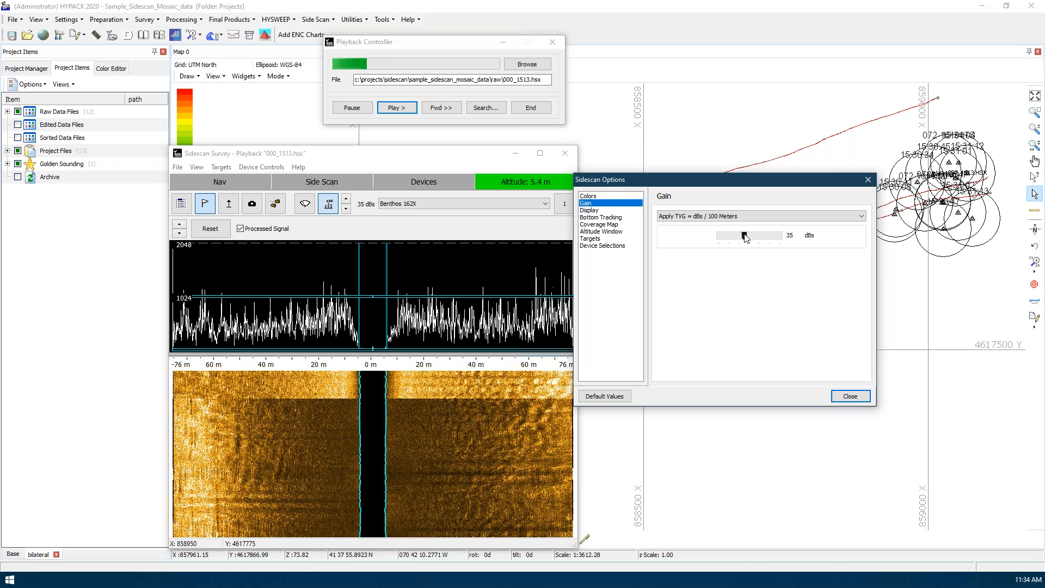
{"action": "left_click_drag", "start_coordinate": [715, 239], "coordinate": [701, 240]}
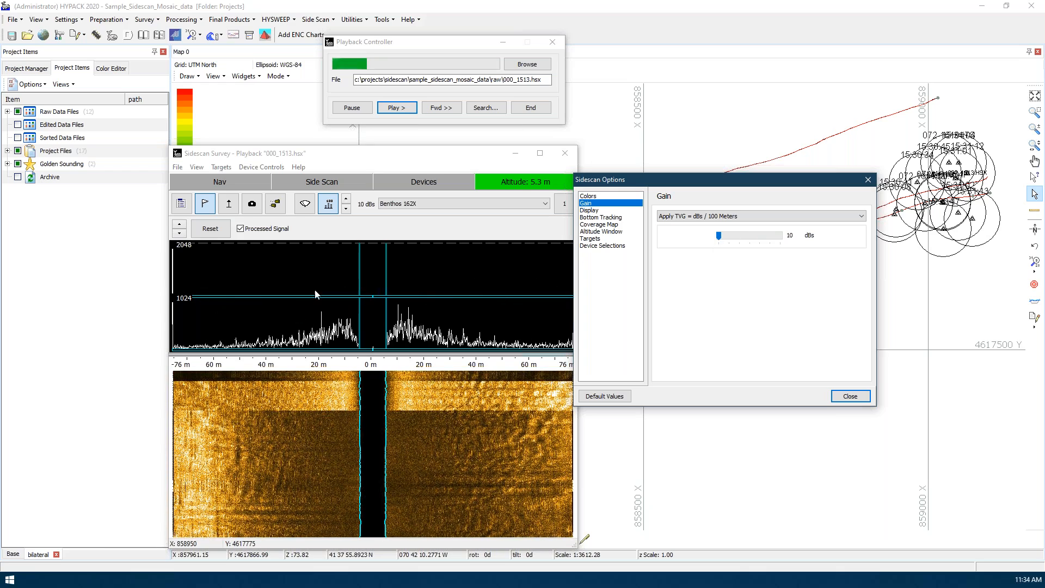
{"action": "left_click", "coordinate": [179, 234]}
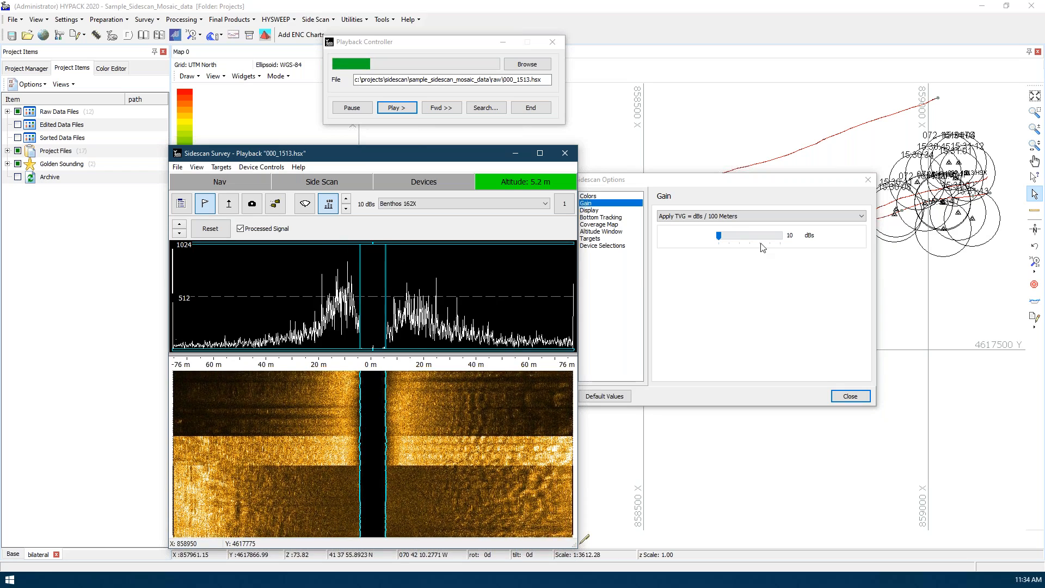
Raise the TVG gain to 70 dBs and enlarge the signal graph's scale to 1.638e+04 to show the overamplified signal
{"action": "left_click", "coordinate": [720, 237]}
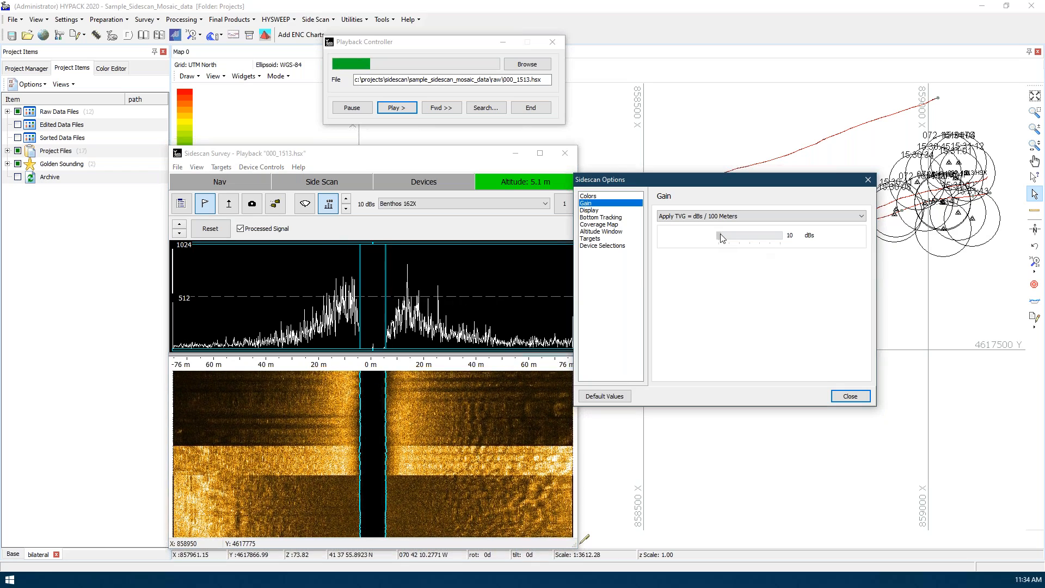
{"action": "left_click_drag", "start_coordinate": [722, 237], "coordinate": [779, 237]}
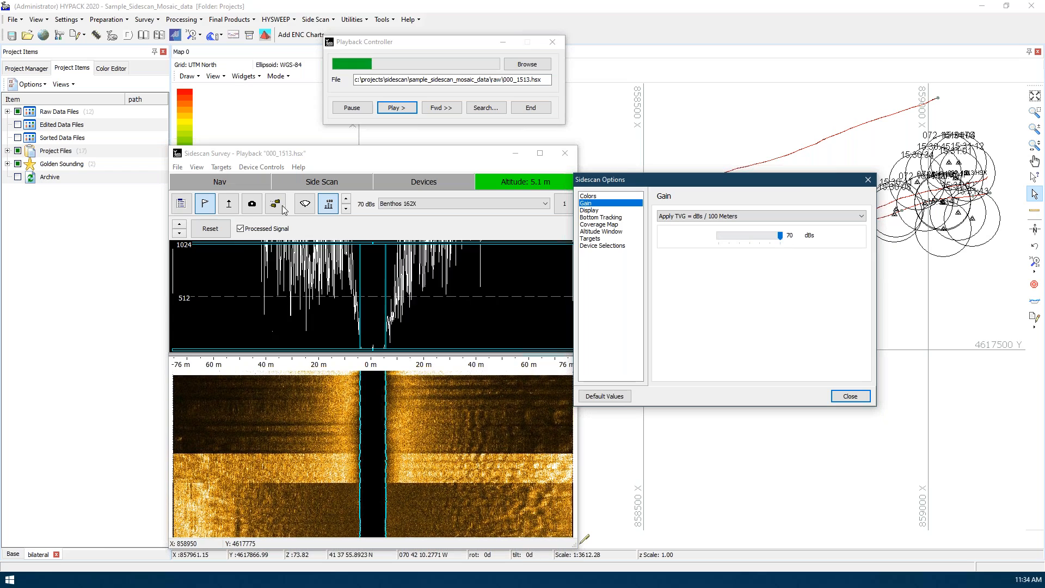
{"action": "left_click", "coordinate": [179, 226]}
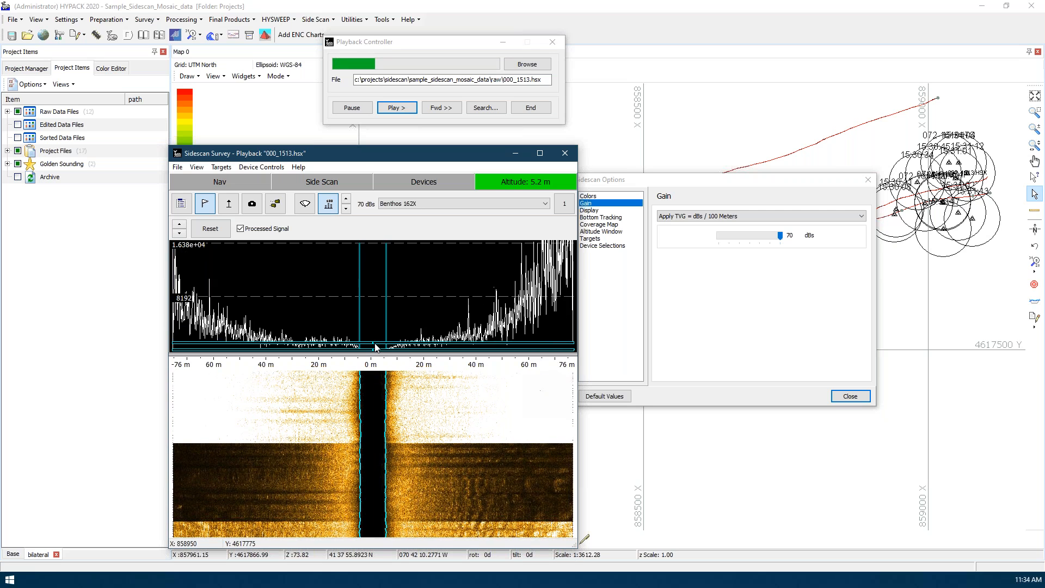
Lower the TVG gain to 40 dBs and scale the signal graph back to a maximum of 2048
{"action": "left_click", "coordinate": [780, 237]}
{"action": "left_click_drag", "start_coordinate": [776, 241], "coordinate": [766, 241]}
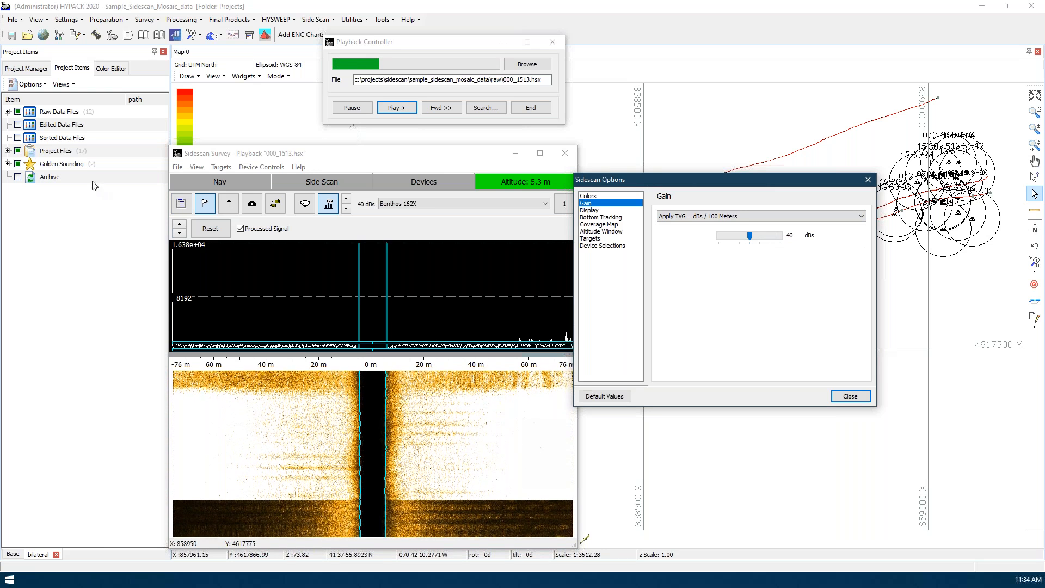
{"action": "left_click", "coordinate": [181, 235]}
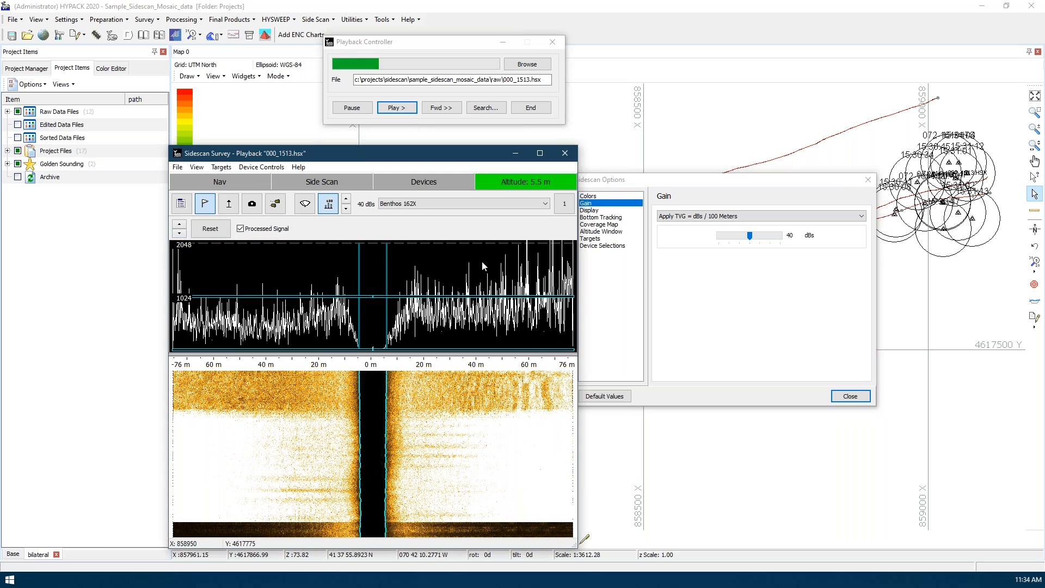
Vary the TVG gain down to 15 dBs and up to 50 dBs, then settle on 35 dBs
{"action": "left_click", "coordinate": [749, 237]}
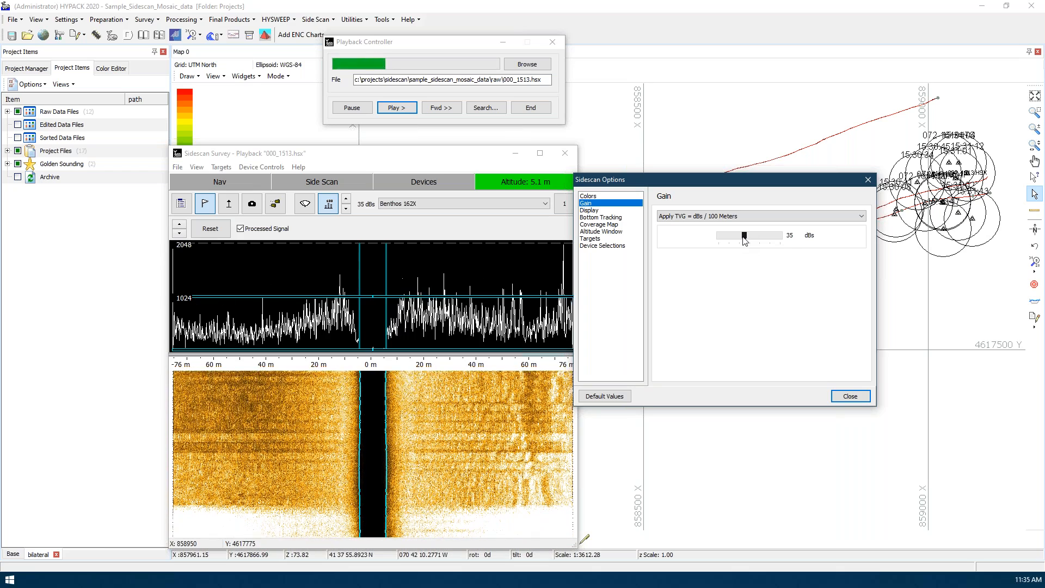
{"action": "scroll", "coordinate": [744, 241], "scroll_direction": "down", "scroll_amount": 5}
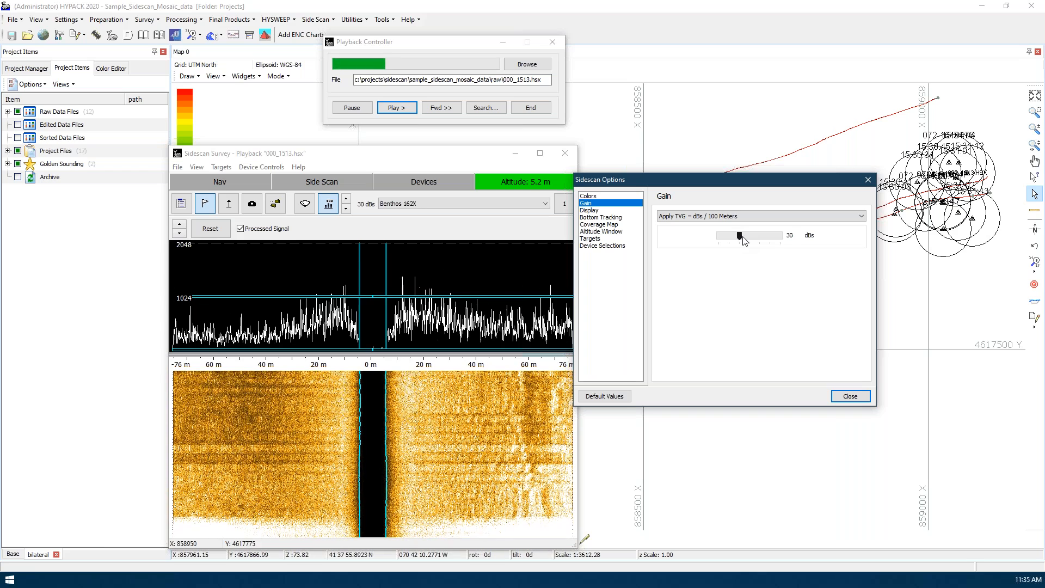
{"action": "scroll", "coordinate": [745, 242], "scroll_direction": "down", "scroll_amount": 1}
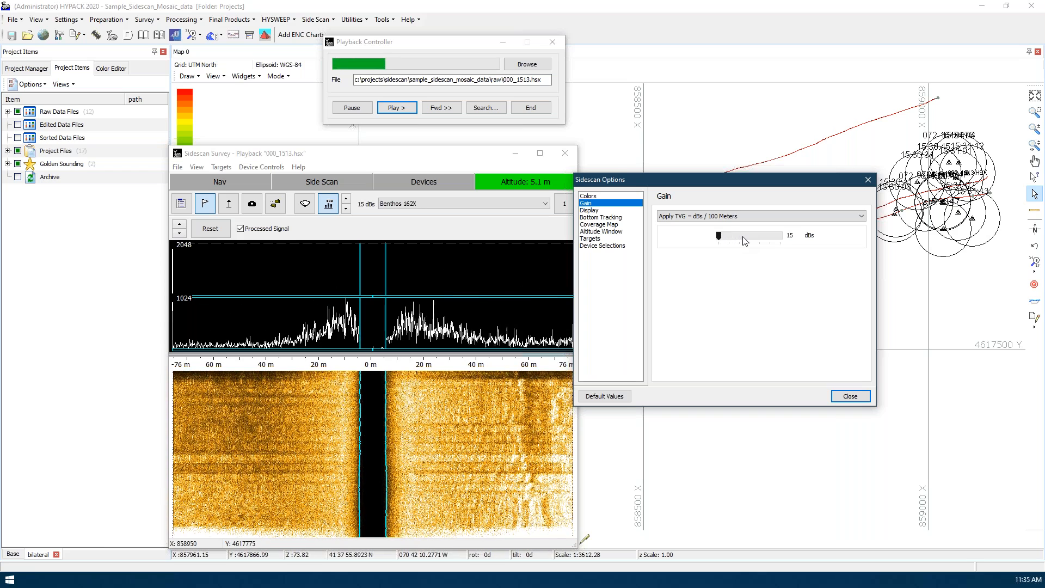
{"action": "scroll", "coordinate": [744, 241], "scroll_direction": "up", "scroll_amount": 8}
{"action": "scroll", "coordinate": [744, 241], "scroll_direction": "down", "scroll_amount": 6}
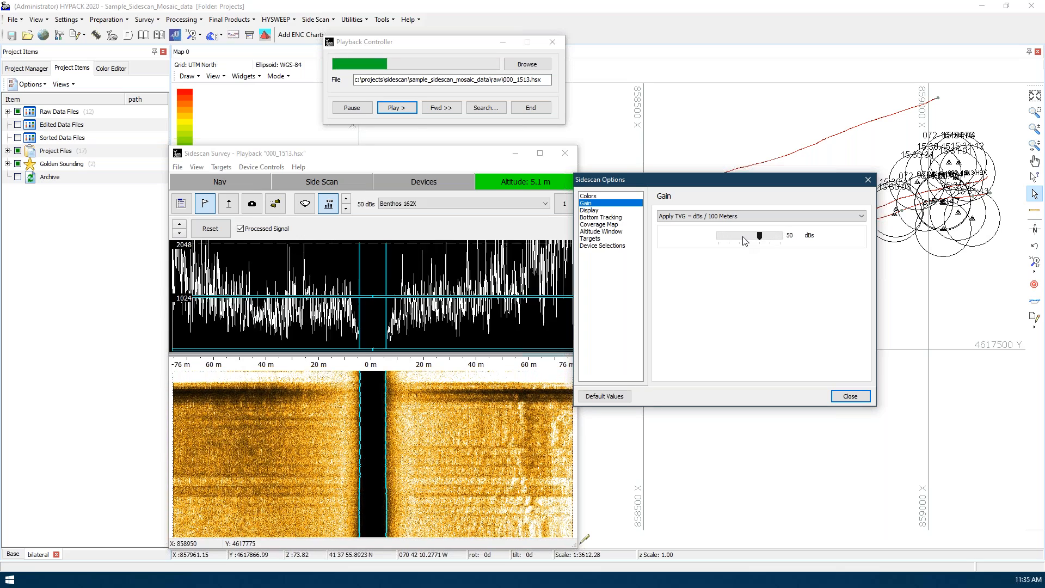
{"action": "scroll", "coordinate": [745, 241], "scroll_direction": "down", "scroll_amount": 1}
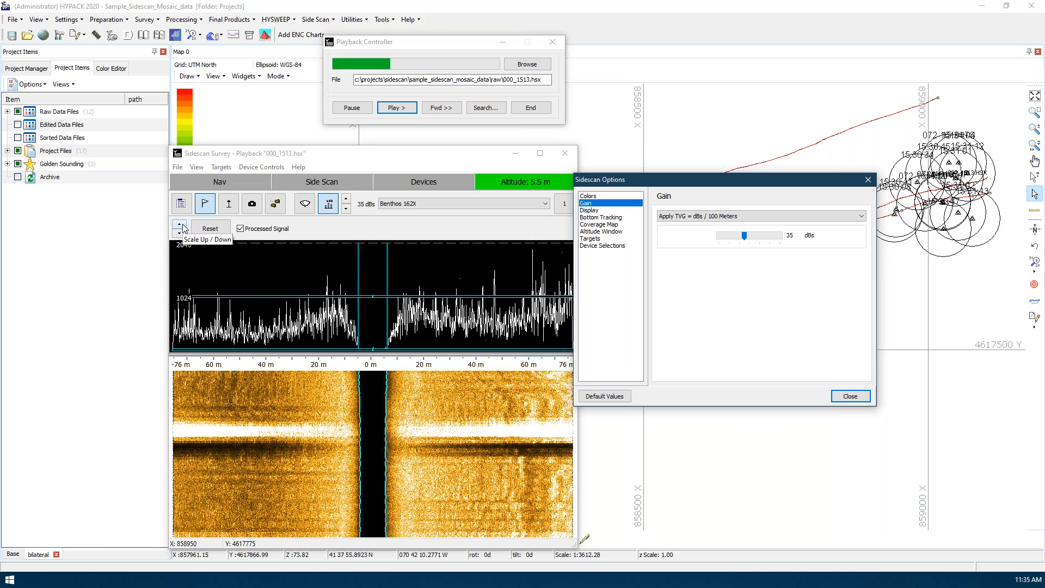
Try the port color saturation limit at several heights on the 8192-scale signal graph, ending at the maximum
{"action": "left_click", "coordinate": [213, 228]}
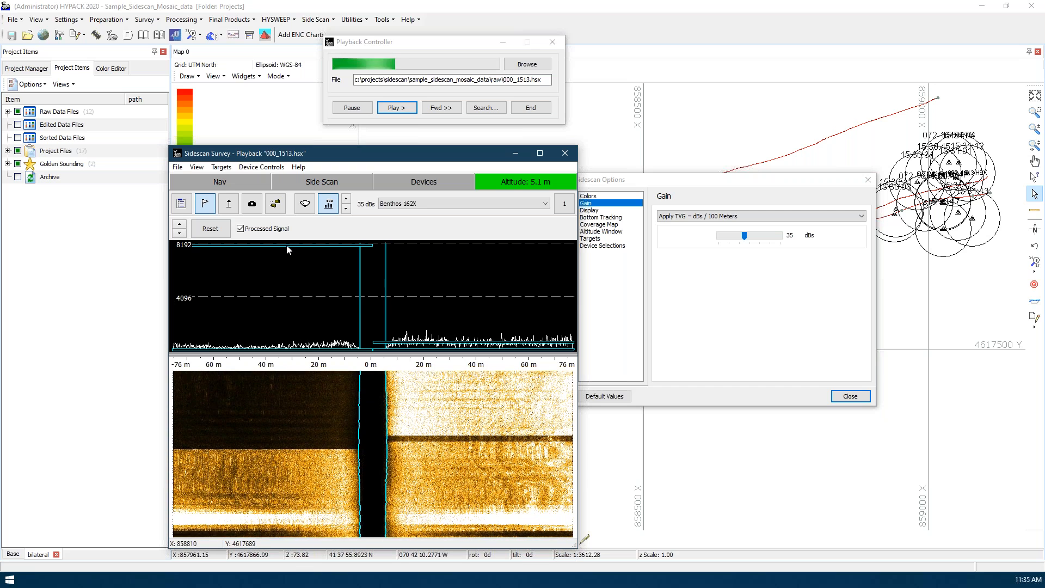
{"action": "mouse_move", "coordinate": [288, 251]}
{"action": "left_mouse_down"}
{"action": "mouse_move", "coordinate": [288, 326]}
{"action": "mouse_move", "coordinate": [298, 260]}
{"action": "left_mouse_up"}
{"action": "mouse_move", "coordinate": [296, 298]}
{"action": "left_mouse_down"}
{"action": "mouse_move", "coordinate": [294, 323]}
{"action": "mouse_move", "coordinate": [296, 267]}
{"action": "mouse_move", "coordinate": [298, 327]}
{"action": "left_mouse_up"}
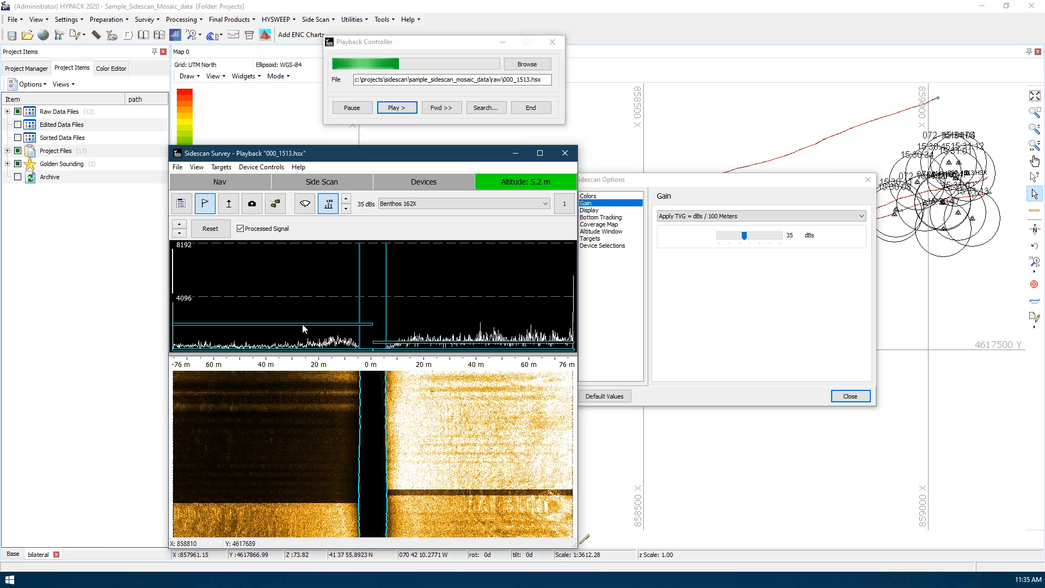
{"action": "left_click_drag", "start_coordinate": [306, 315], "coordinate": [307, 338]}
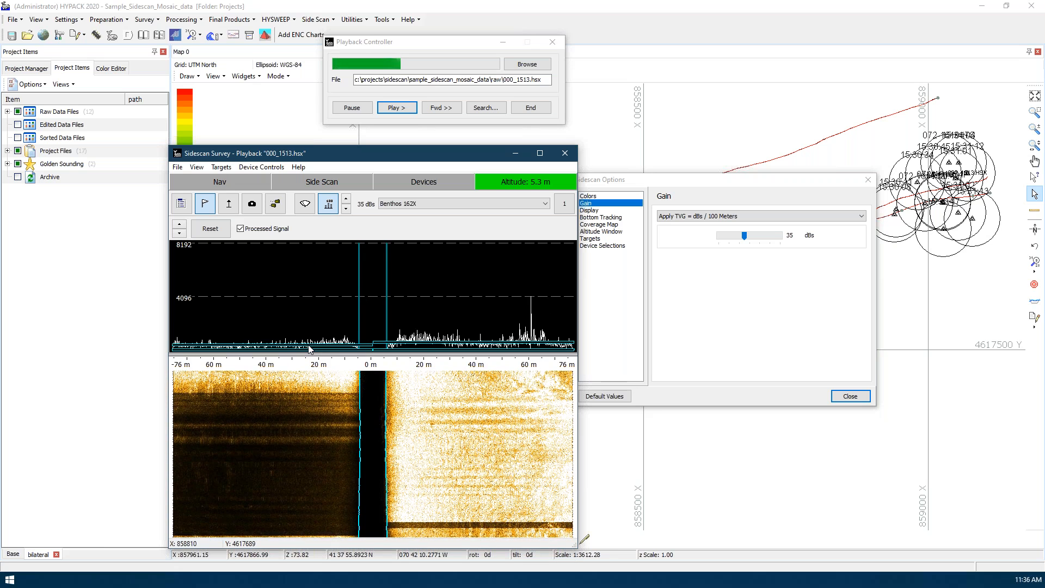
{"action": "left_click_drag", "start_coordinate": [308, 346], "coordinate": [299, 250]}
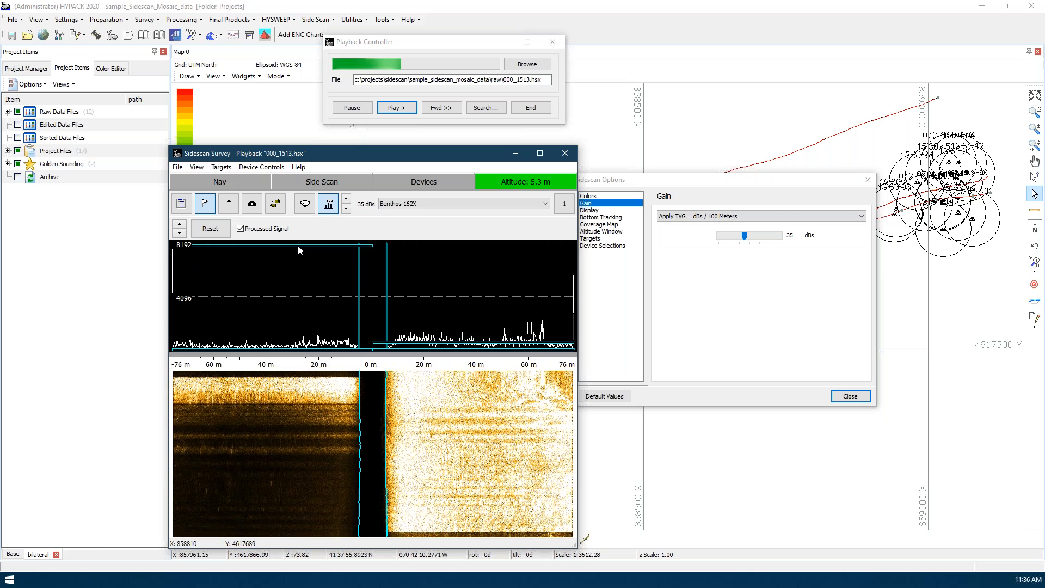
Scale the signal graph to 2048 and set the color saturation limits to about 1450 for port and about 1800 for starboard
{"action": "left_click", "coordinate": [181, 234]}
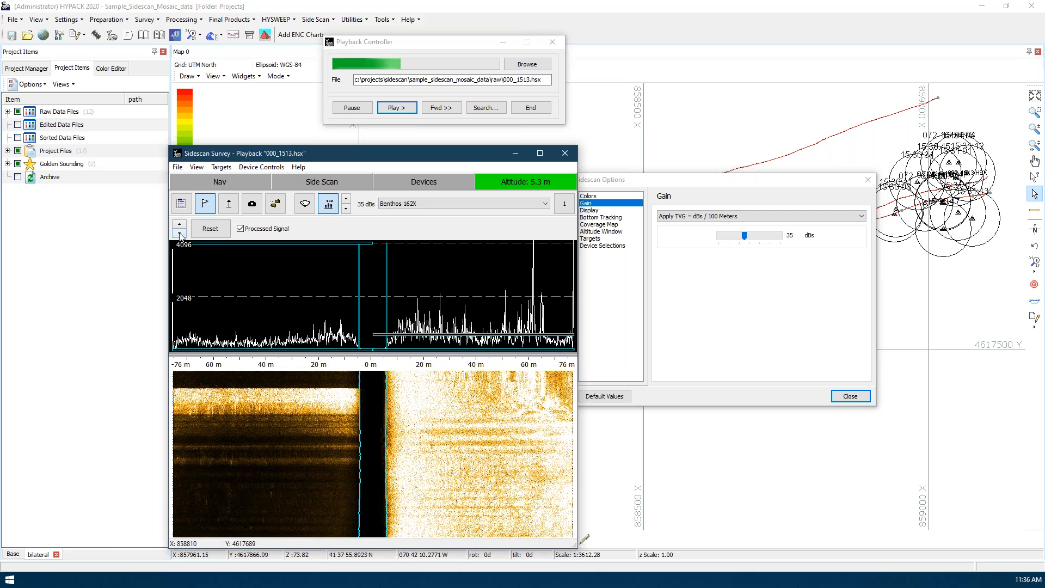
{"action": "left_click", "coordinate": [181, 234]}
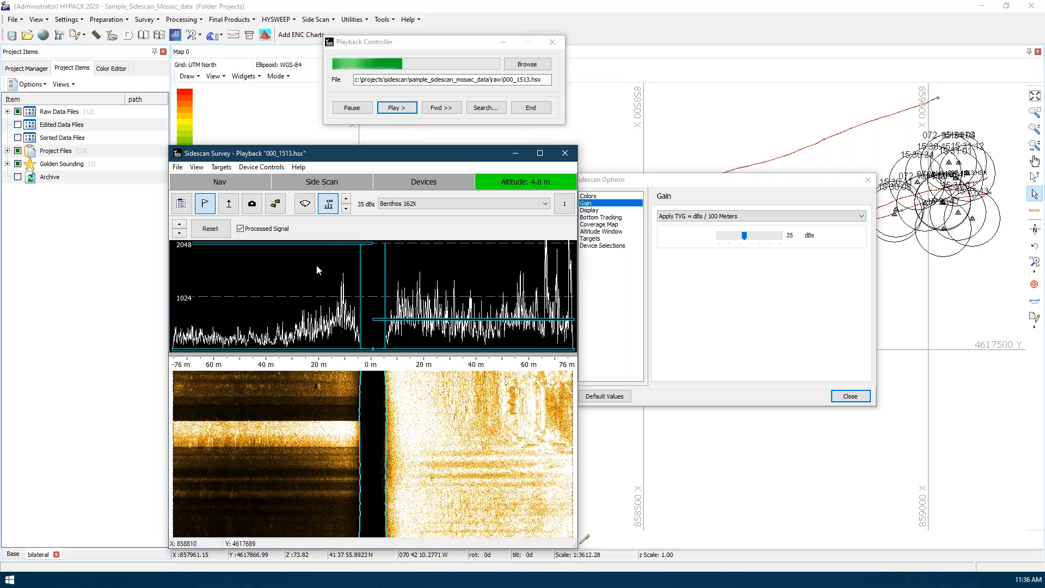
{"action": "left_click_drag", "start_coordinate": [321, 245], "coordinate": [319, 263]}
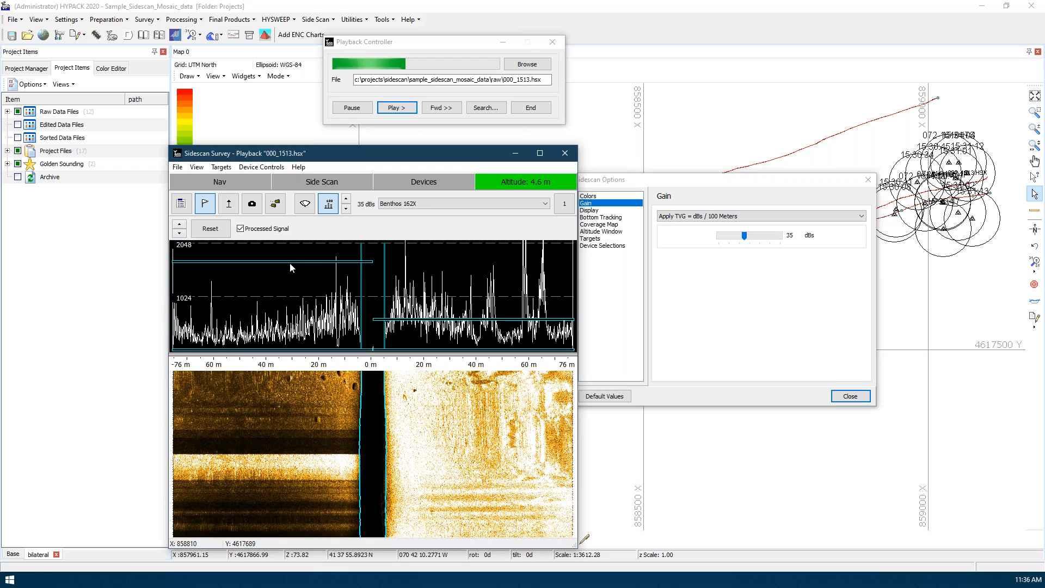
{"action": "left_click_drag", "start_coordinate": [288, 263], "coordinate": [287, 275]}
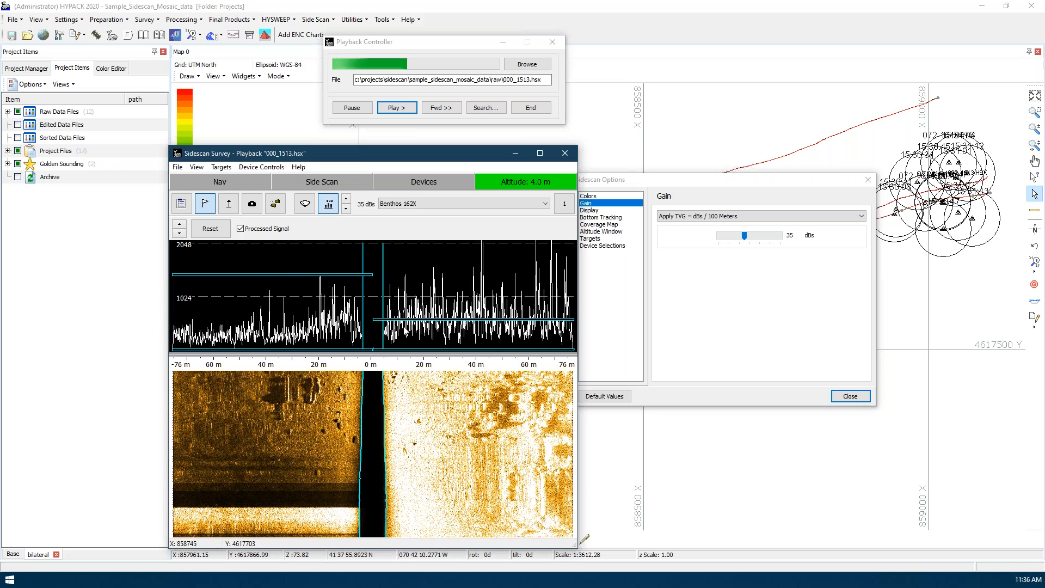
{"action": "left_click_drag", "start_coordinate": [407, 320], "coordinate": [427, 256]}
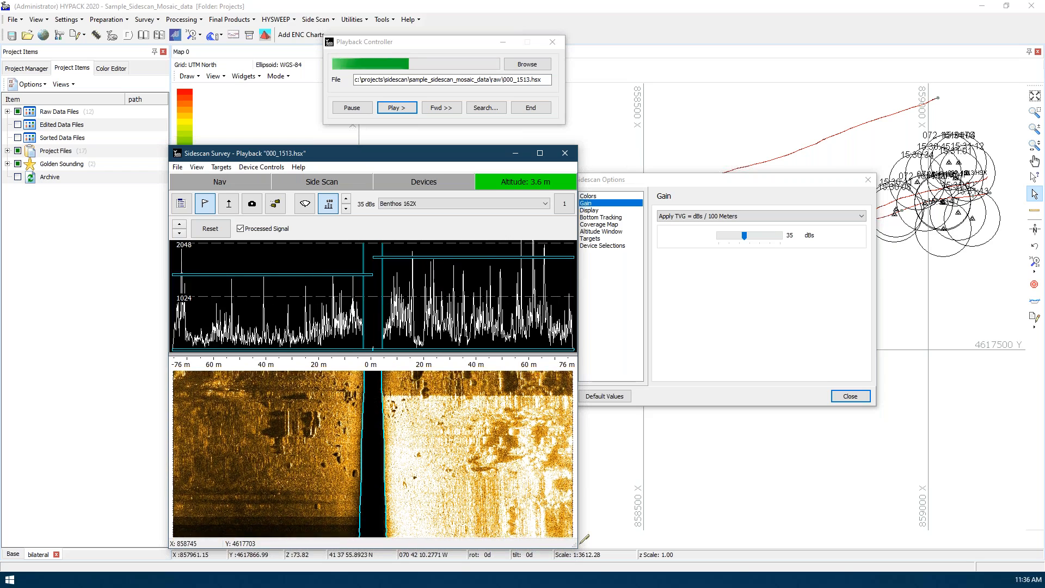
Nudge the starboard color saturation limit up to about 1850 and raise the lower color limits to about 200 on the signal graph
{"action": "left_click_drag", "start_coordinate": [428, 258], "coordinate": [427, 256]}
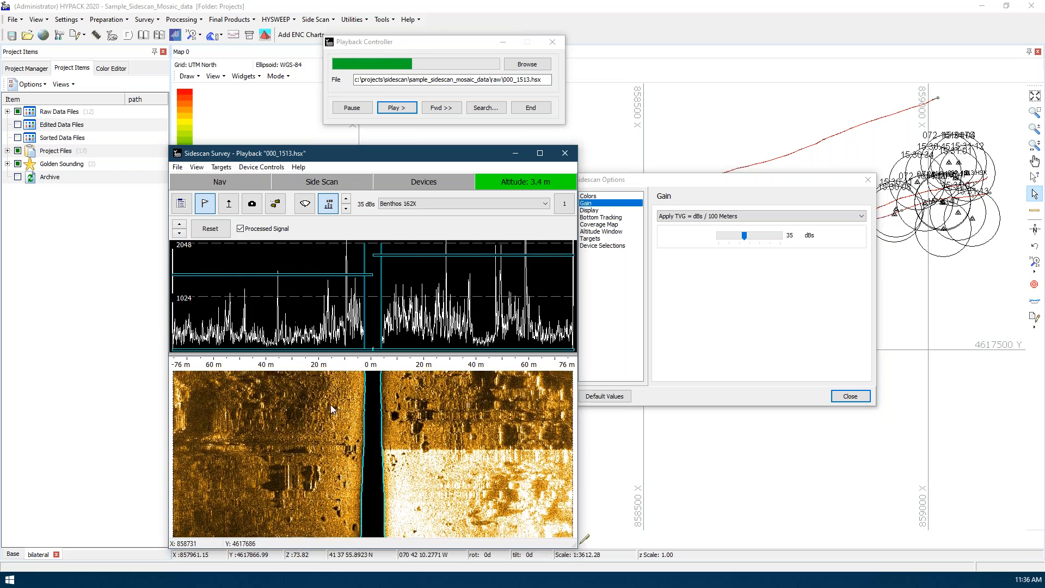
{"action": "left_click", "coordinate": [716, 309]}
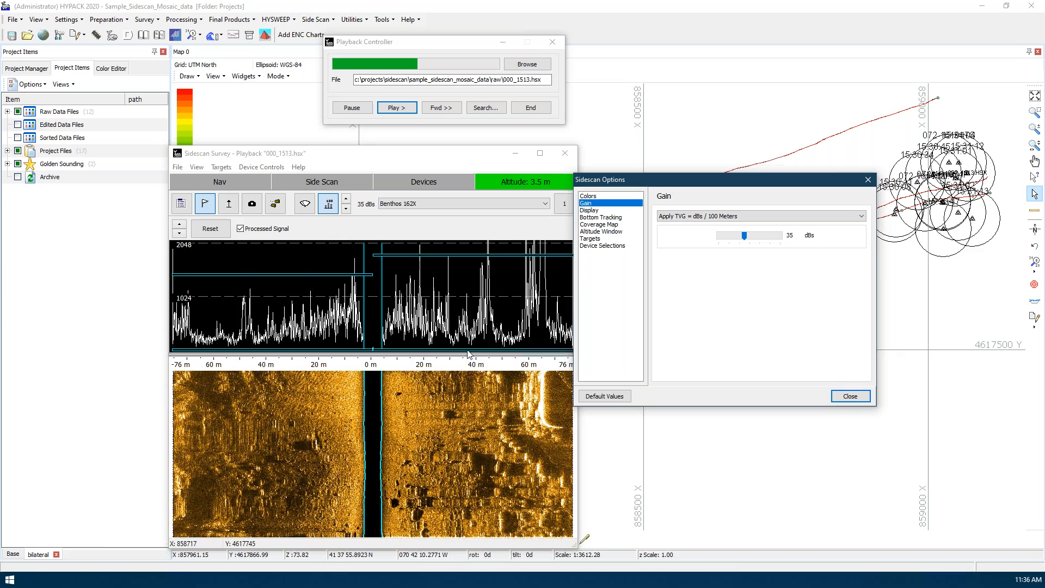
{"action": "left_click", "coordinate": [301, 352]}
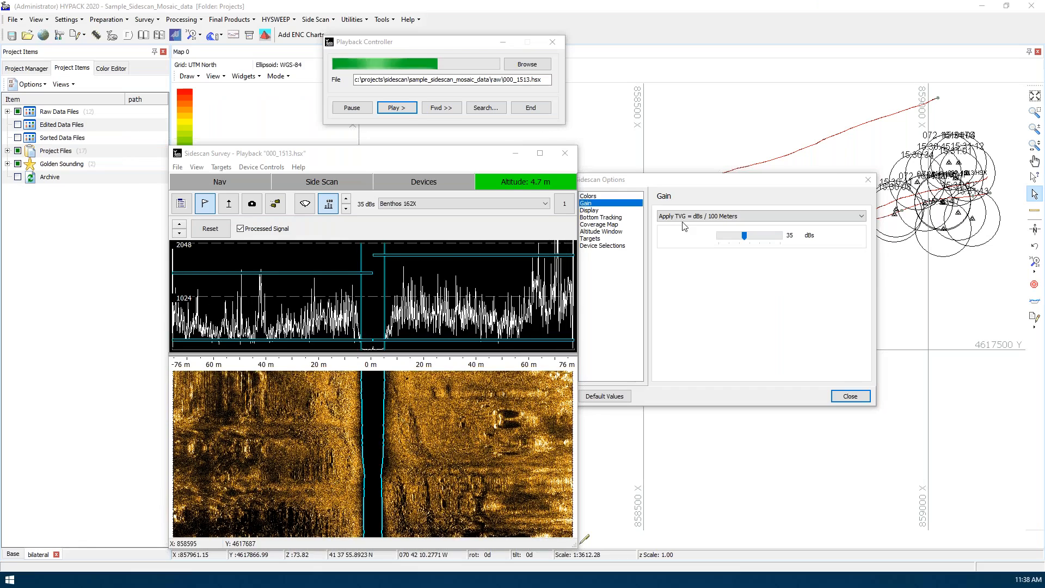
Try the Apply Basic Gains mode with linked port and starboard gains of 27, and move the Sidescan Options window clear of the waterfall
{"action": "left_click", "coordinate": [685, 217]}
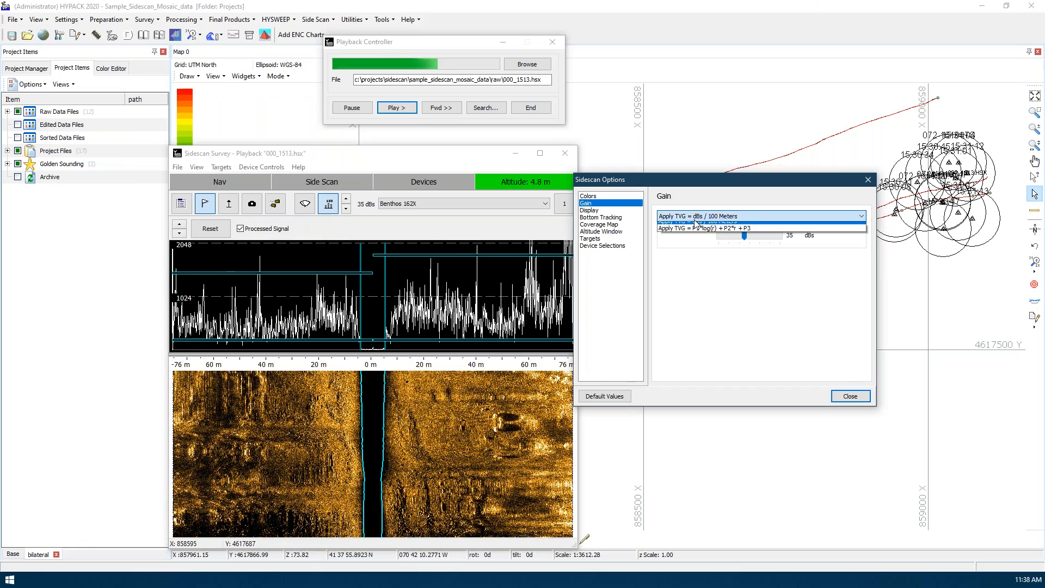
{"action": "left_click", "coordinate": [687, 234]}
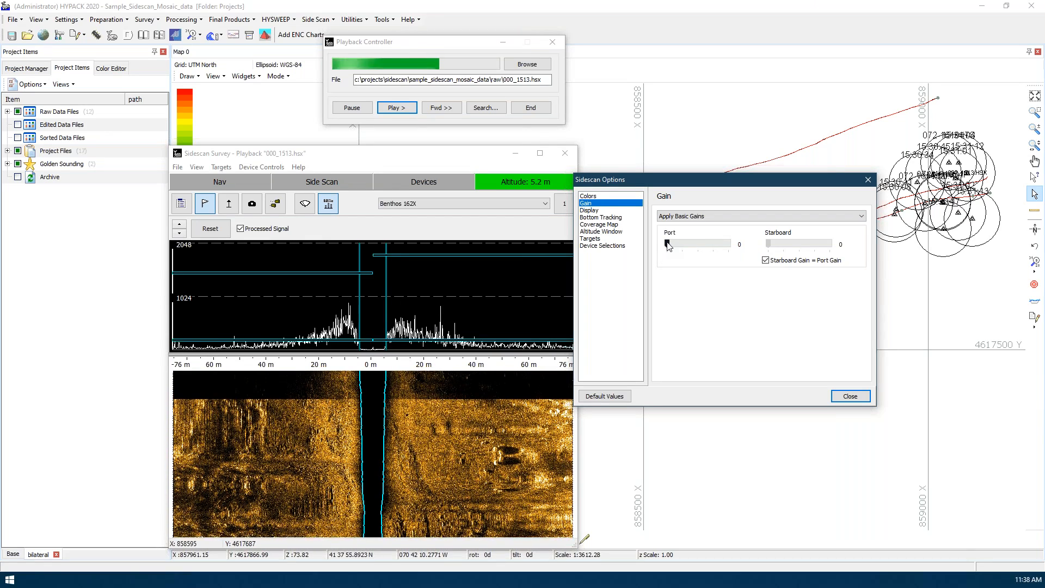
{"action": "left_click_drag", "start_coordinate": [667, 242], "coordinate": [708, 245]}
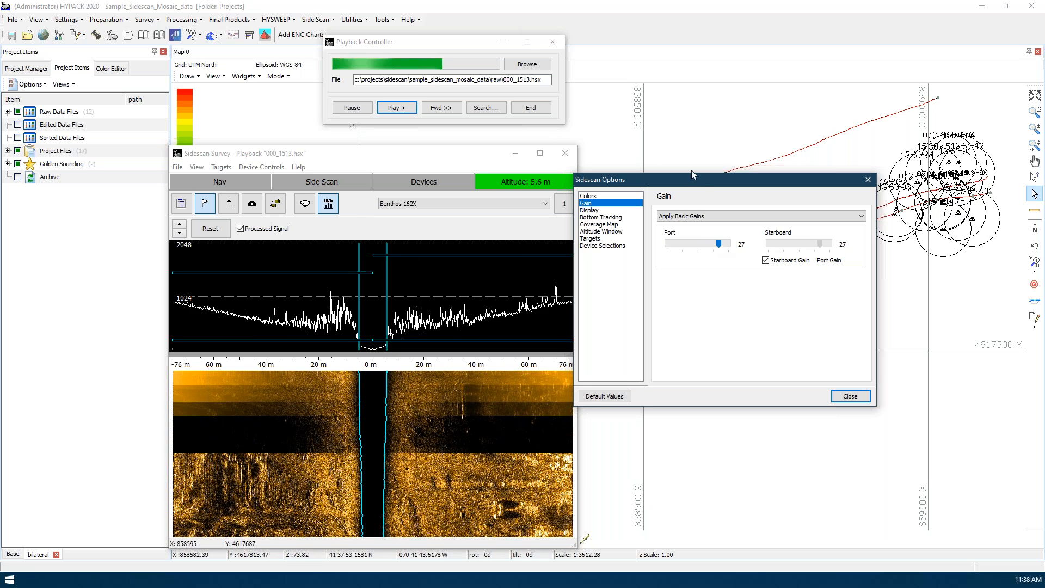
{"action": "left_click_drag", "start_coordinate": [702, 187], "coordinate": [743, 182]}
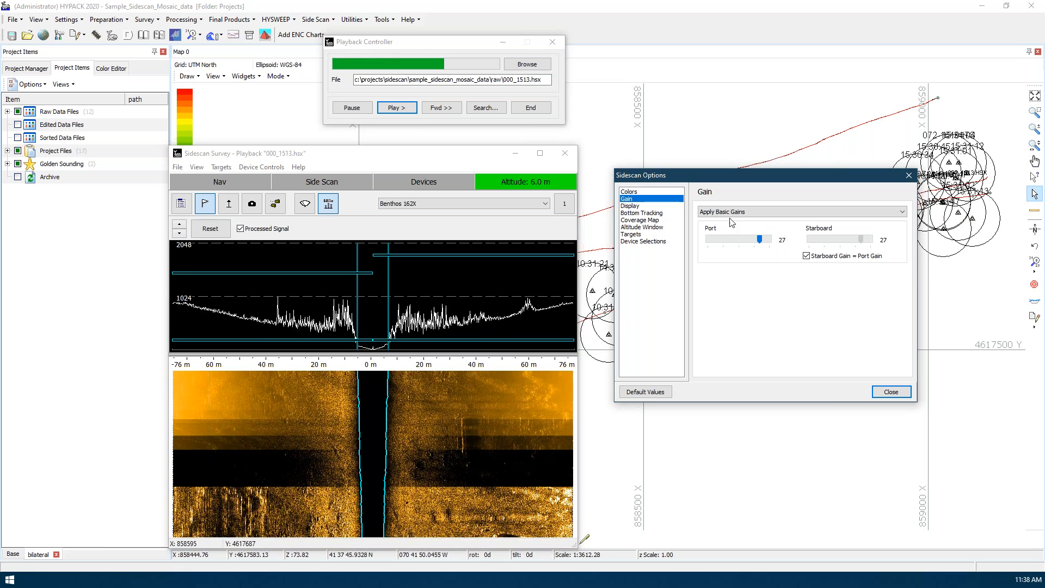
Try the TVG = P1*log(r) + P2*r + P3 and Auto TVG gain modes, then return to TVG = dBs / 100 Meters
{"action": "left_click", "coordinate": [745, 213]}
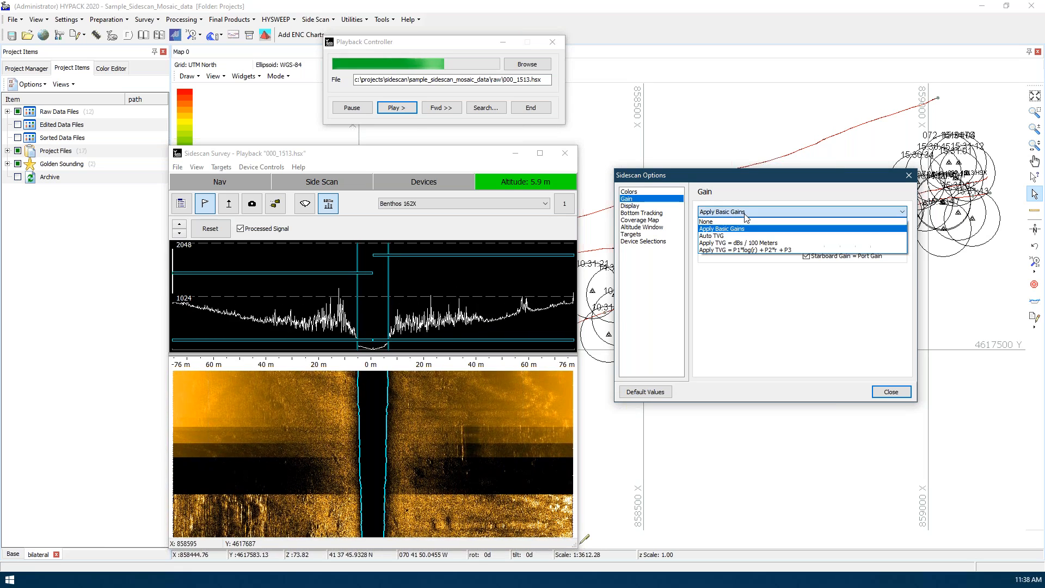
{"action": "left_click", "coordinate": [741, 254]}
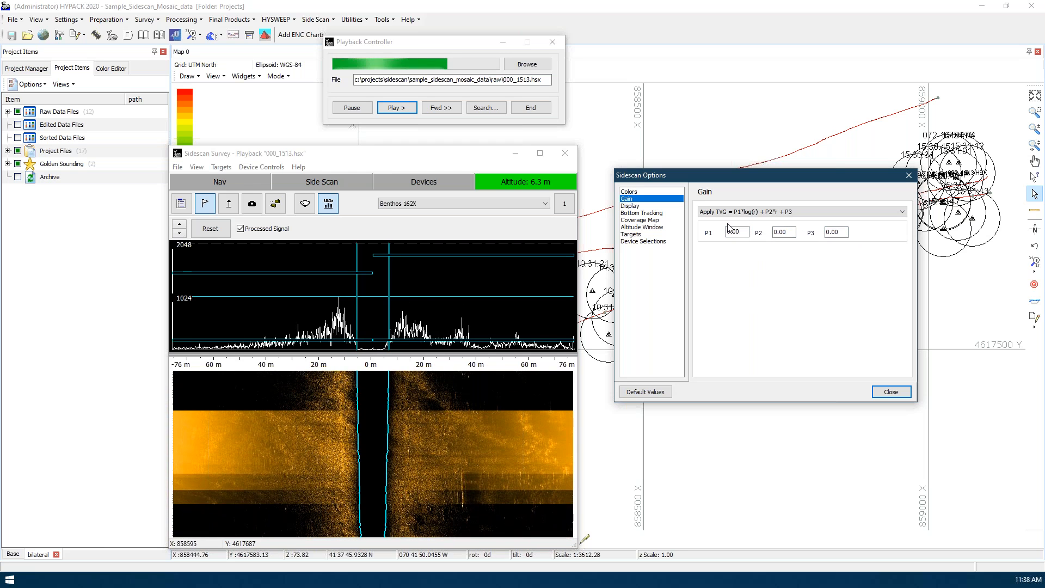
{"action": "left_click", "coordinate": [762, 214]}
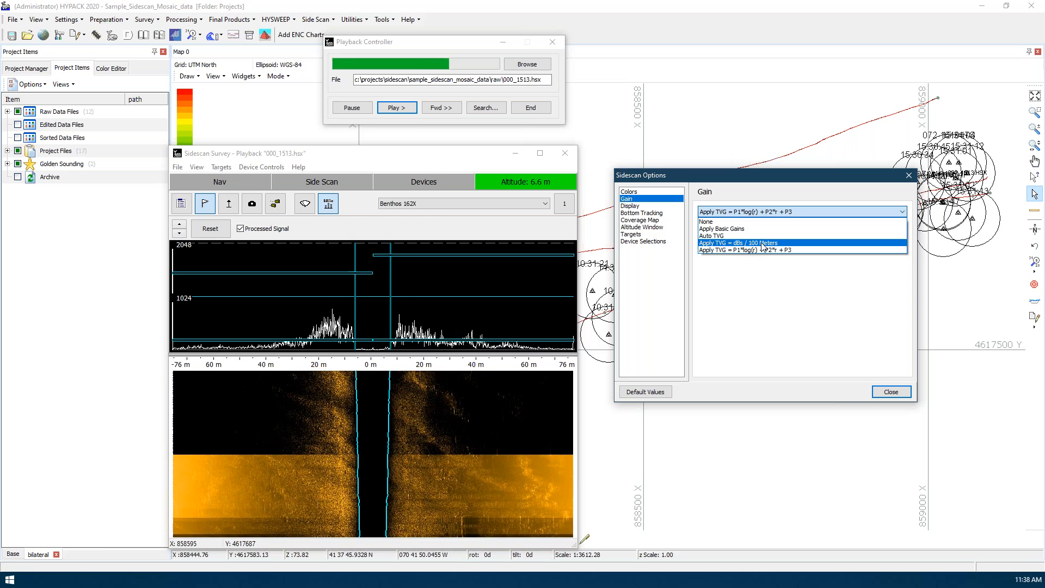
{"action": "left_click", "coordinate": [759, 236]}
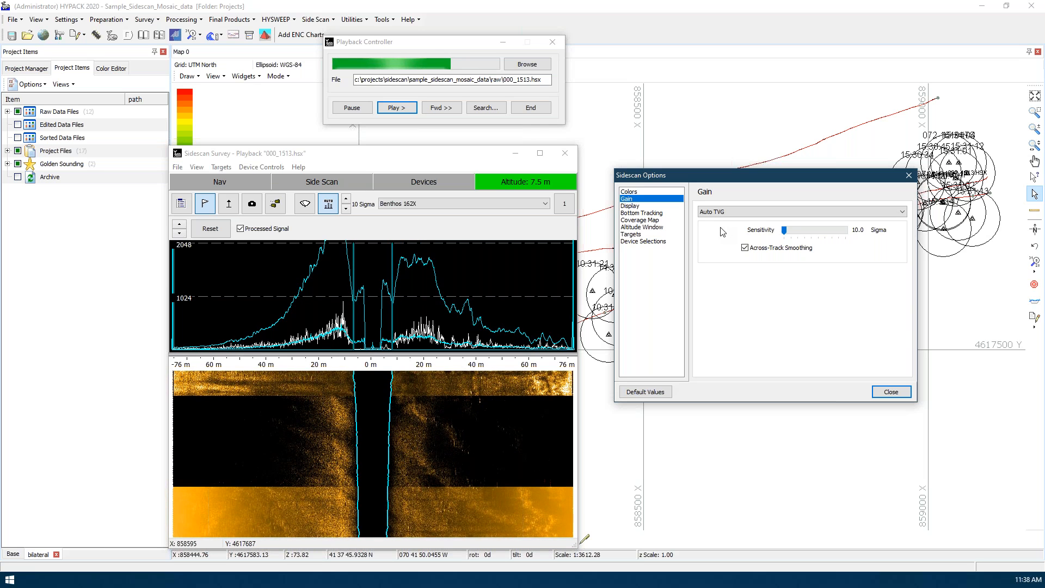
{"action": "left_click", "coordinate": [745, 216]}
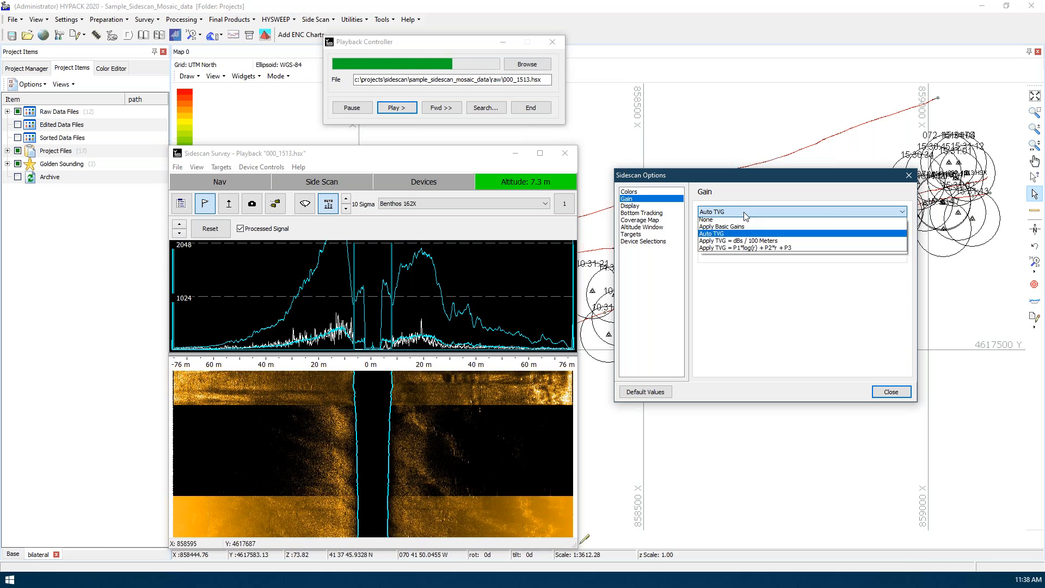
{"action": "left_click", "coordinate": [737, 243]}
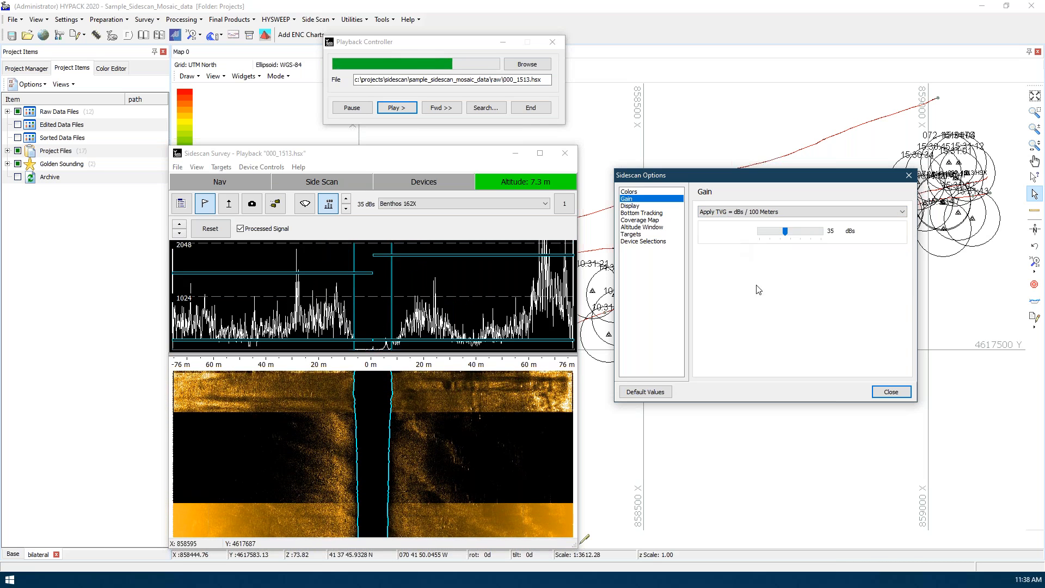
Compare the processed and raw signals on the signal graph, leaving Processed Signal switched off
{"action": "left_click", "coordinate": [263, 231]}
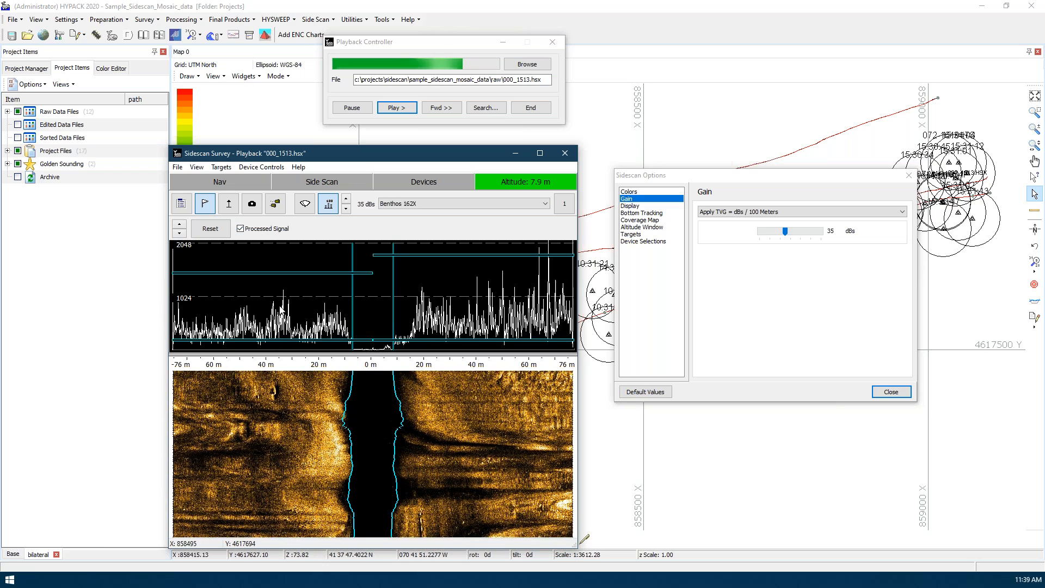
{"action": "left_click", "coordinate": [257, 229]}
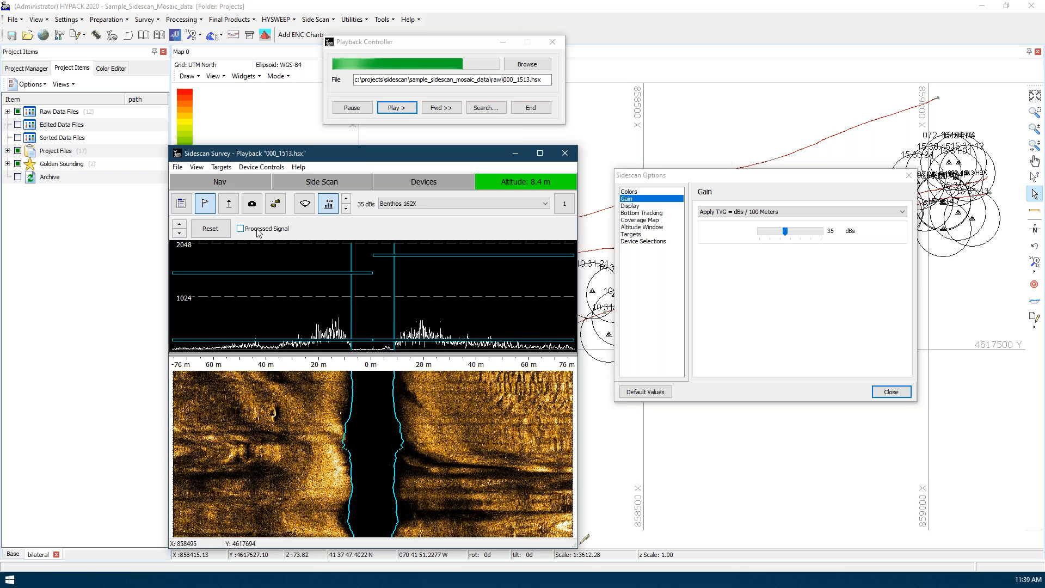
{"action": "left_click", "coordinate": [257, 229]}
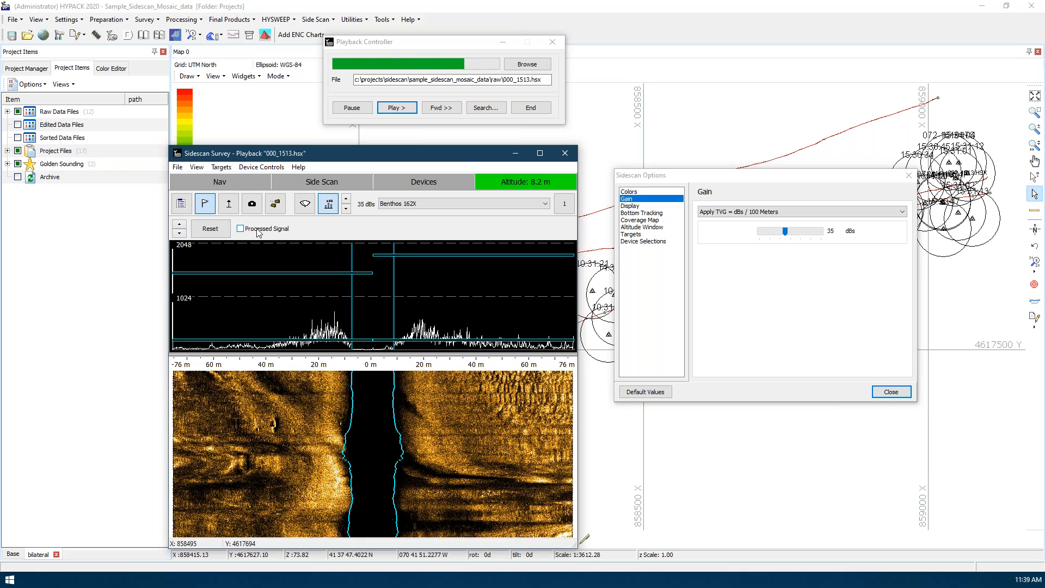